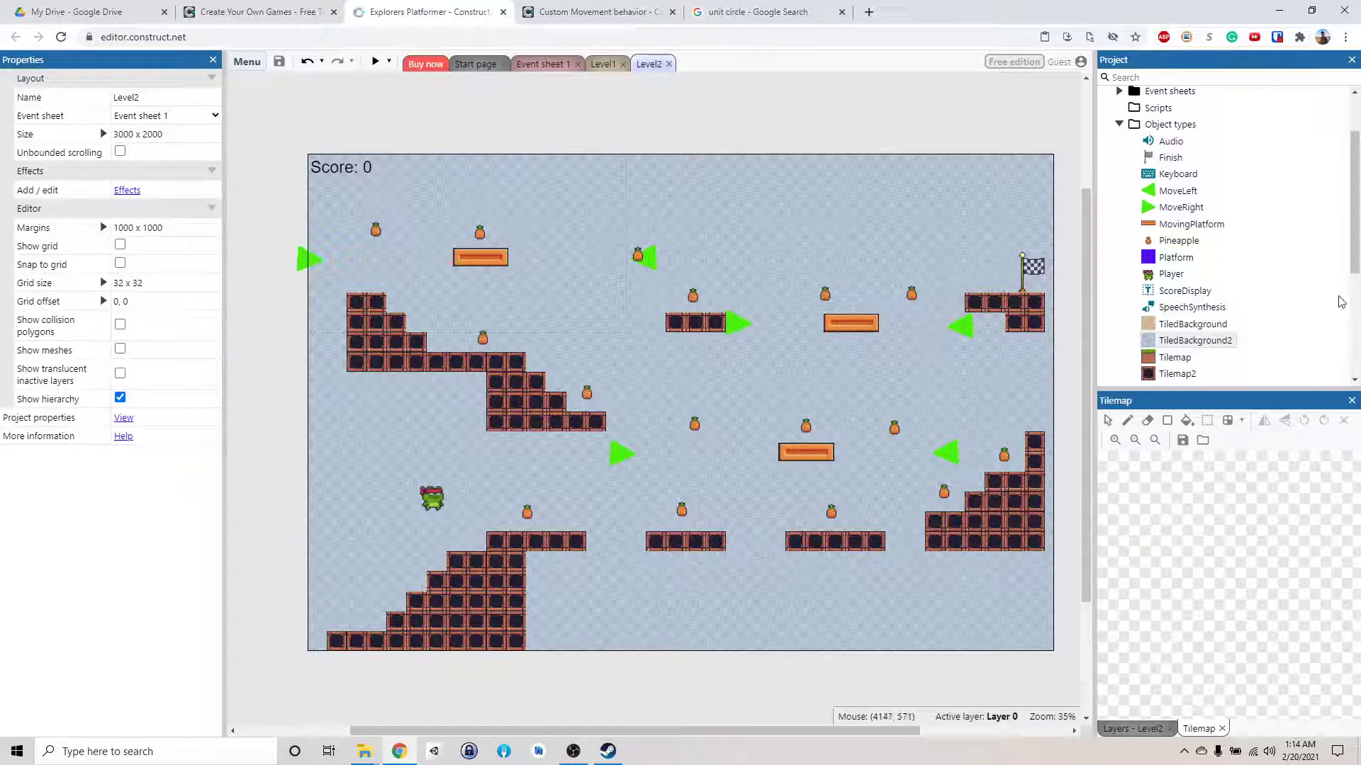
Add a new layout without an event sheet to the project and name it Win.
scroll(1314, 298, up, 2)
click(1160, 115)
right_click(1160, 114)
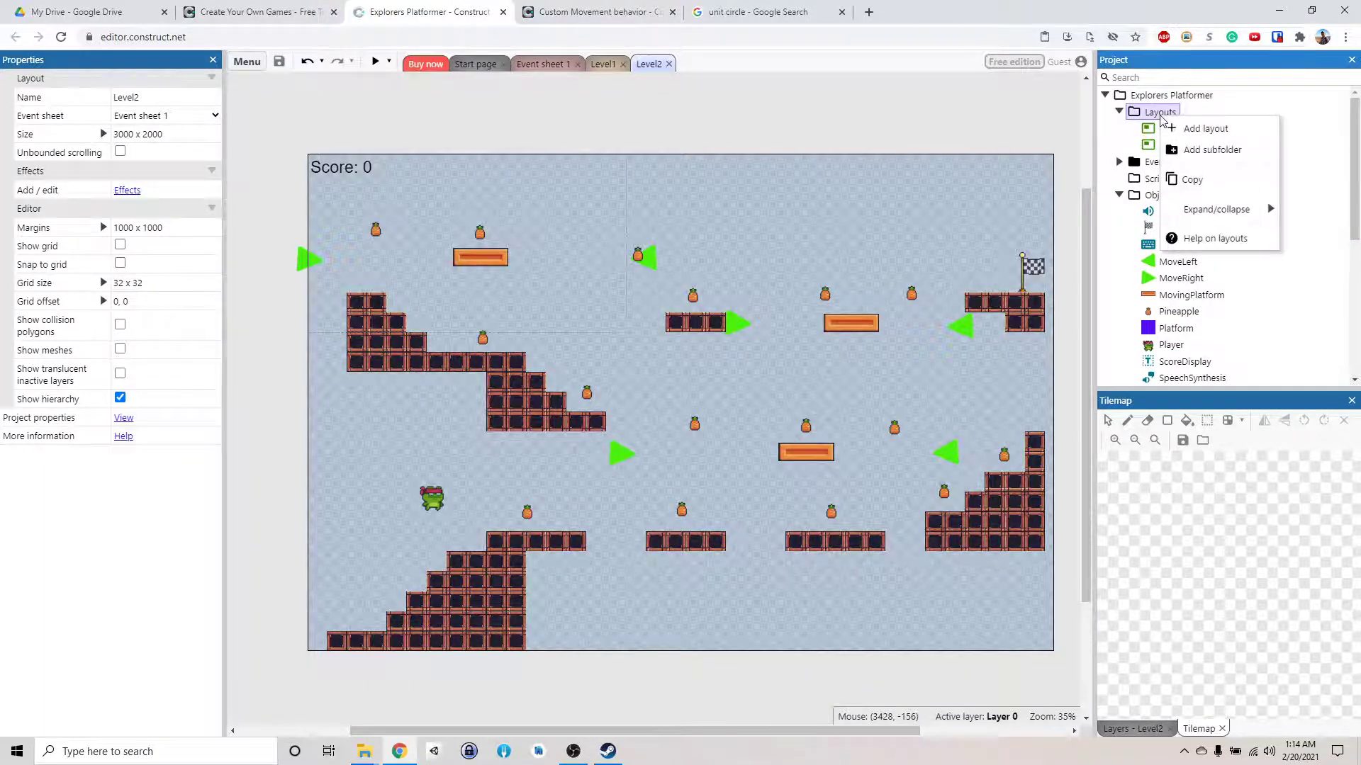
click(1227, 136)
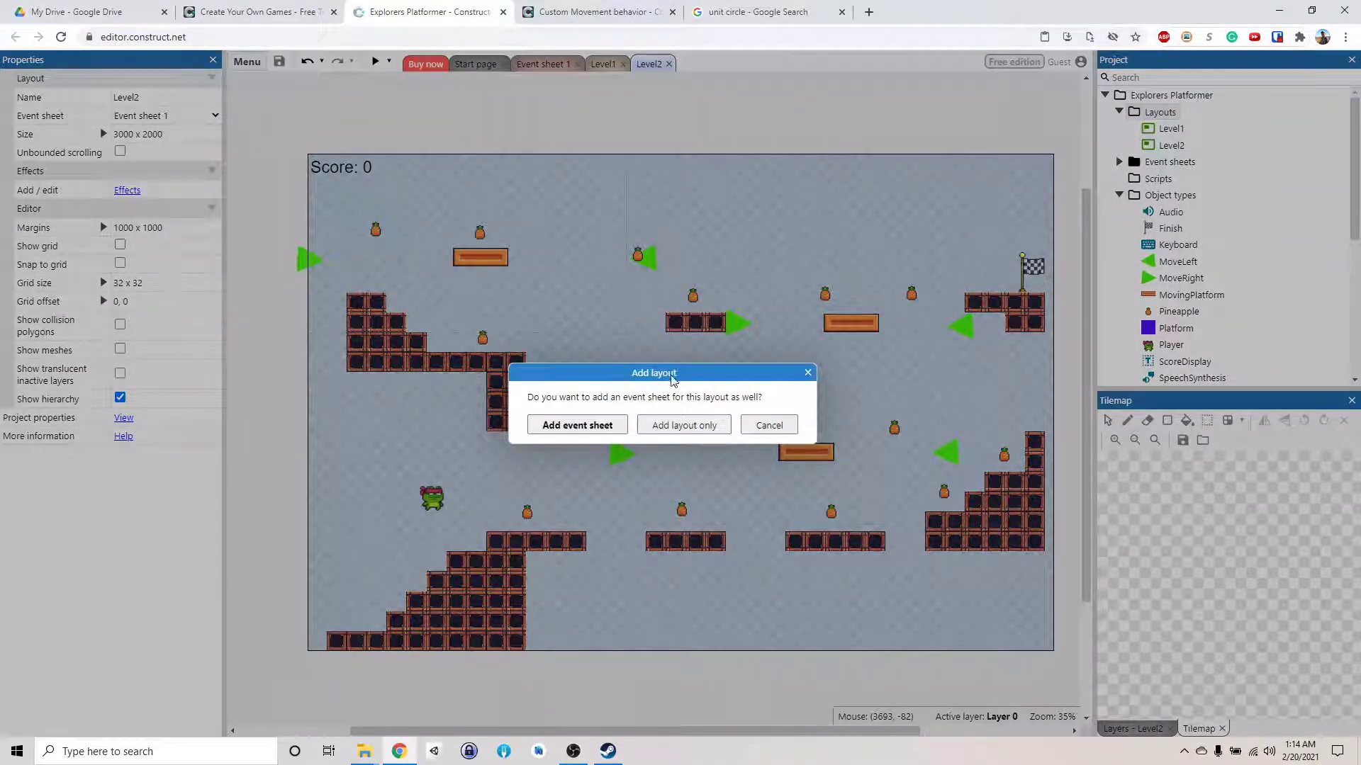
click(684, 425)
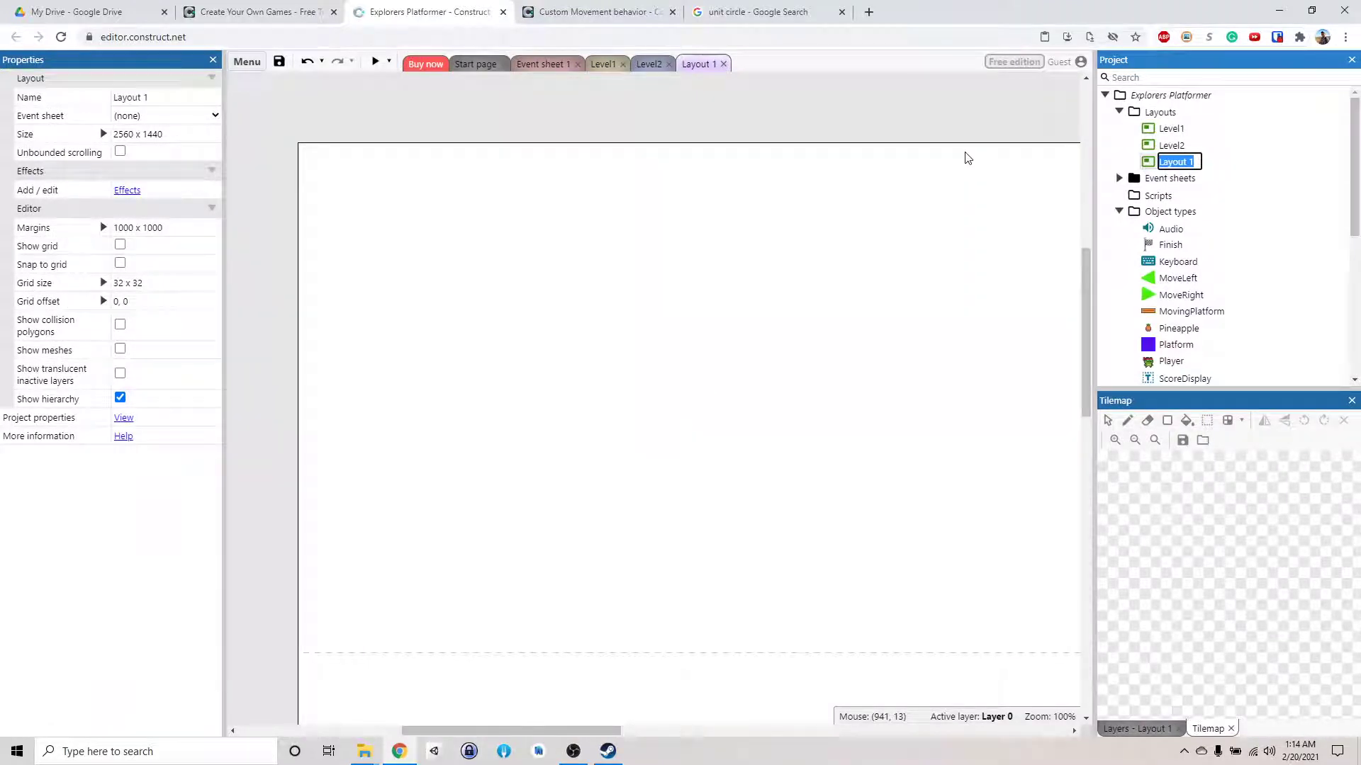
text(L)
key(BackSpace)
key(Return)
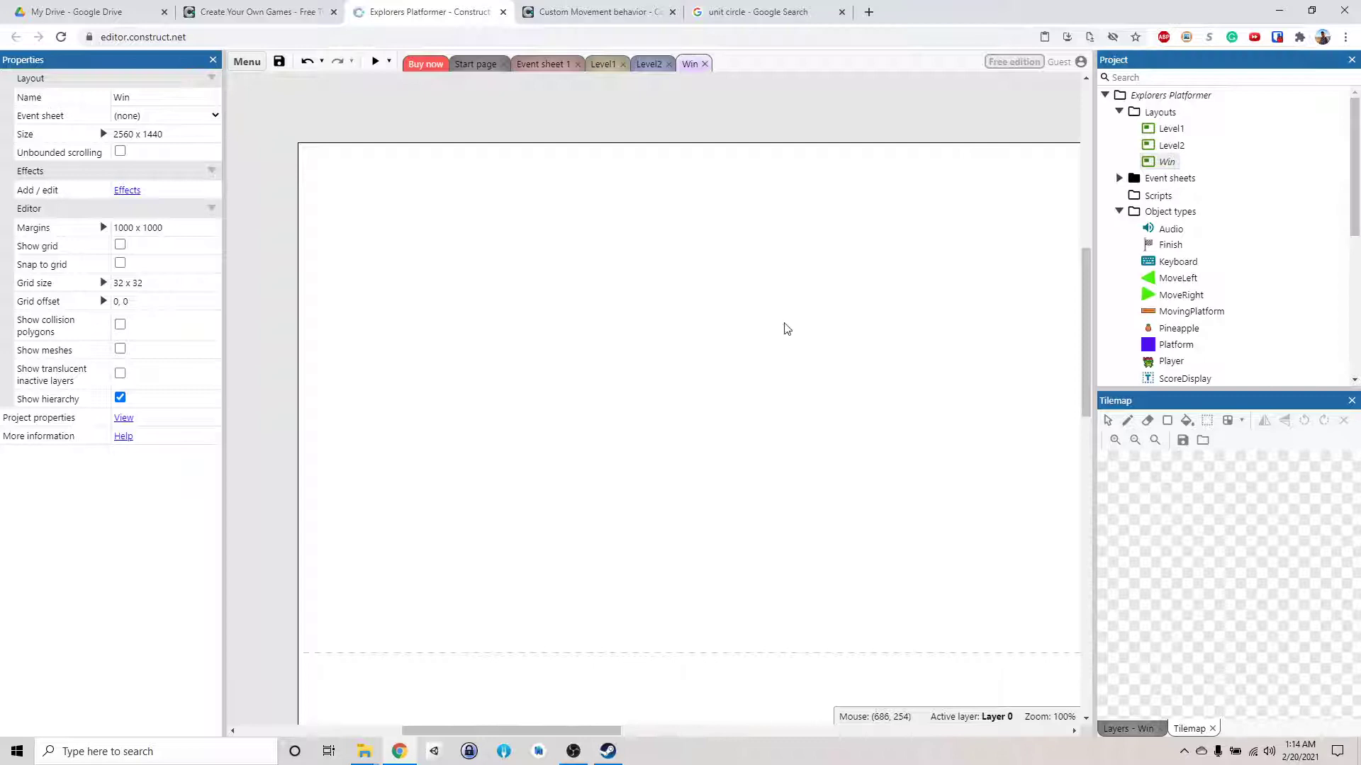
Set the Win layout's size to 1024 x 720.
scroll(785, 327, down, 3)
ctrl+scroll(791, 325, down, 5)
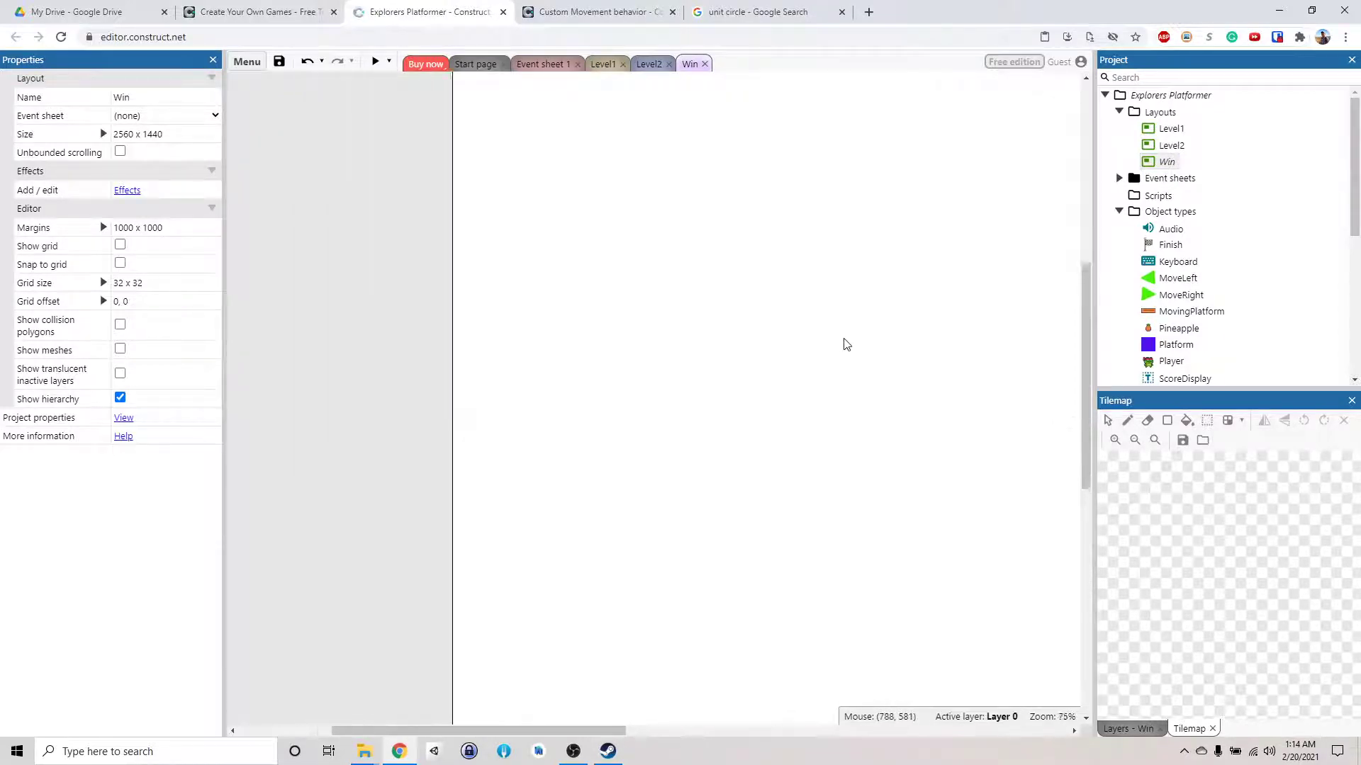
drag(560, 727, 661, 730)
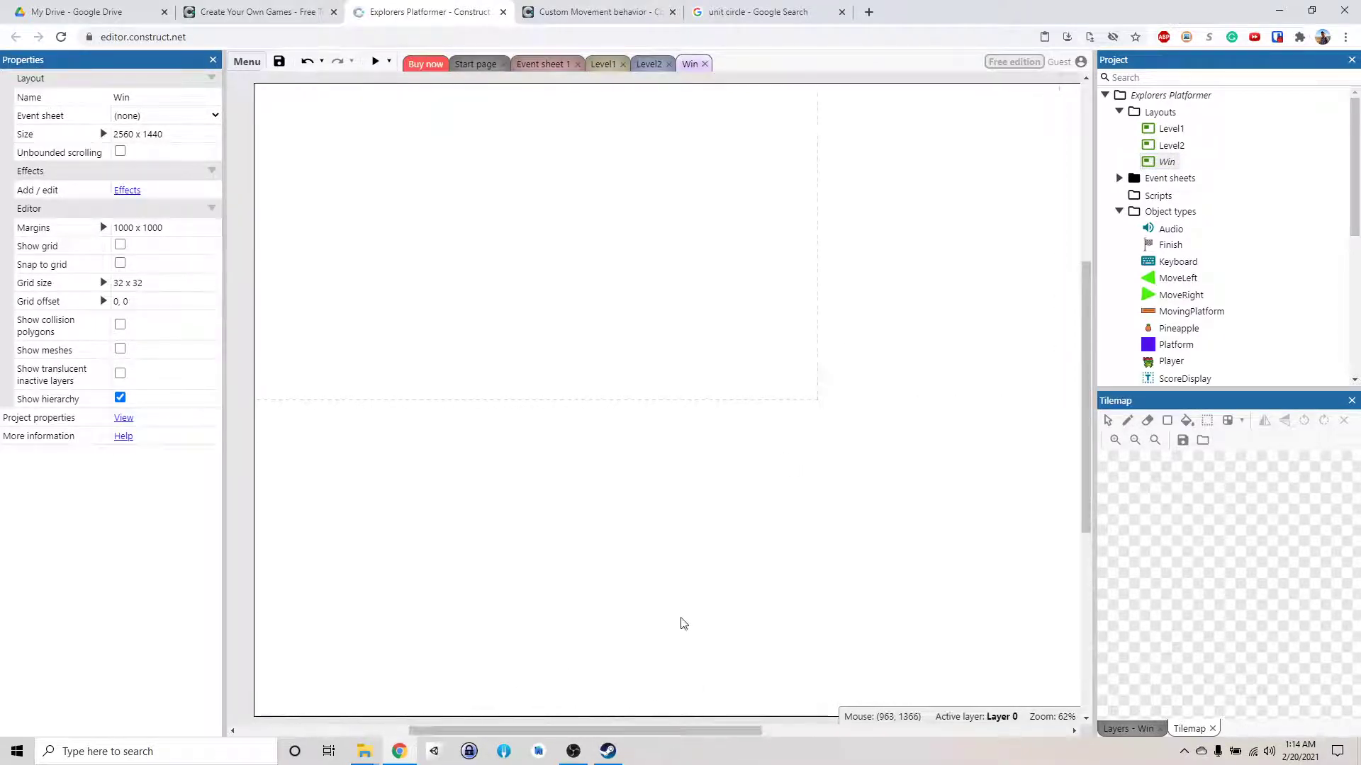
click(169, 133)
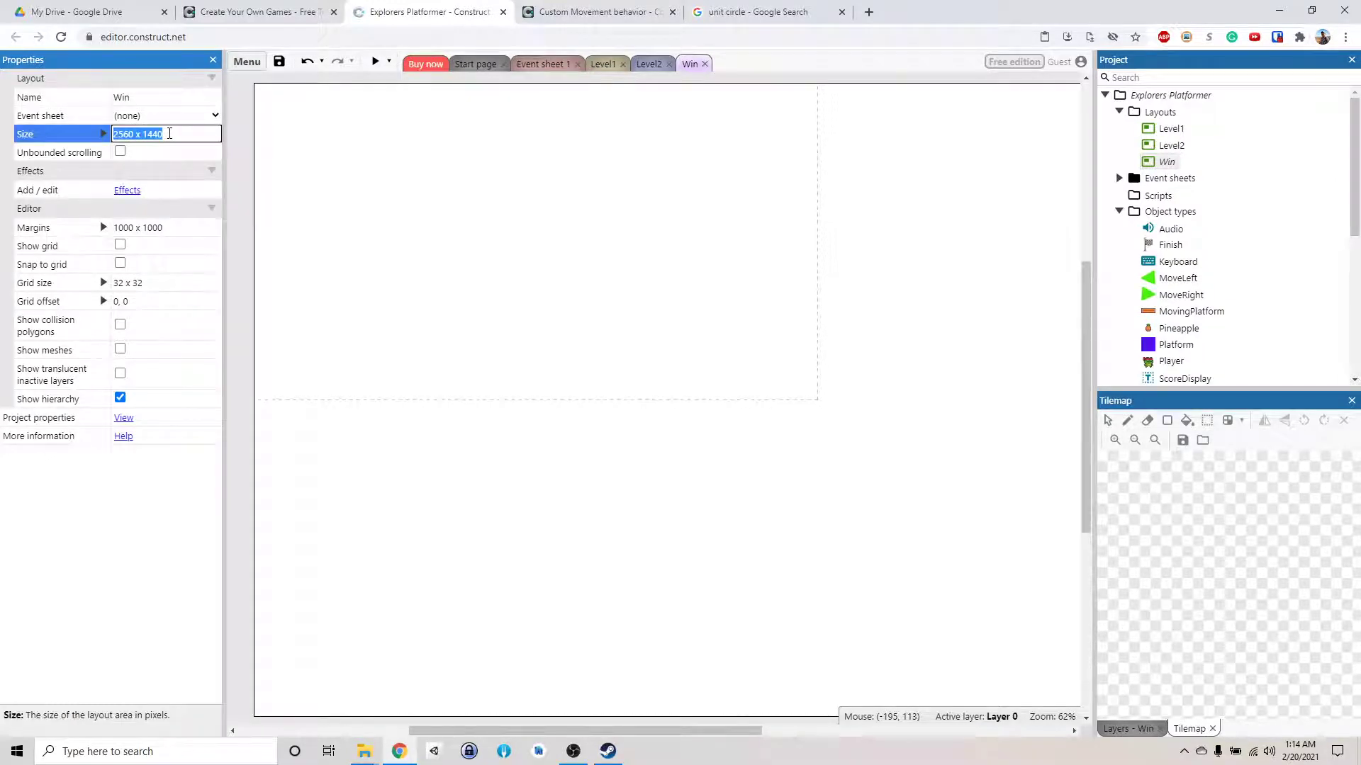
text(1024 x 720)
key(Tab)
Change the Win layout's size to 1048 x 720.
click(170, 133)
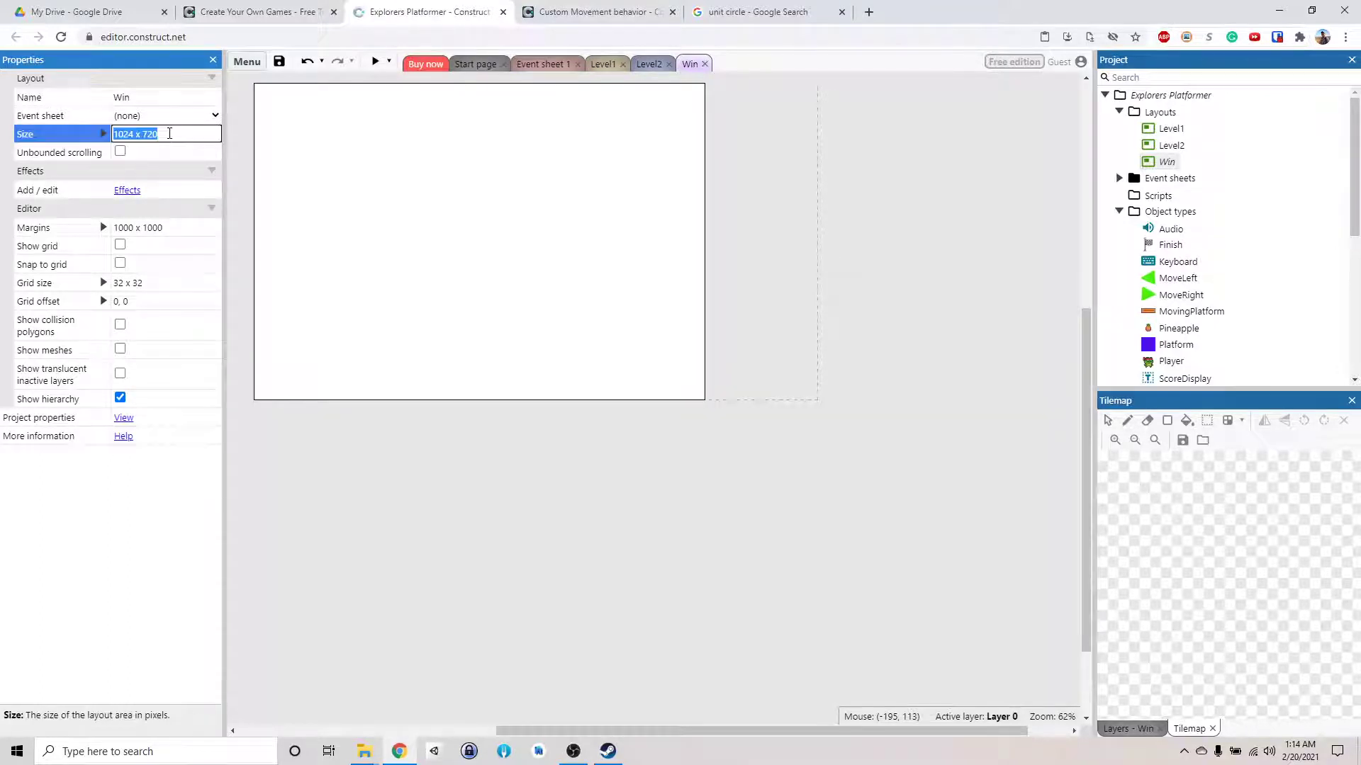
text(104)
text(8 x 720)
key(Tab)
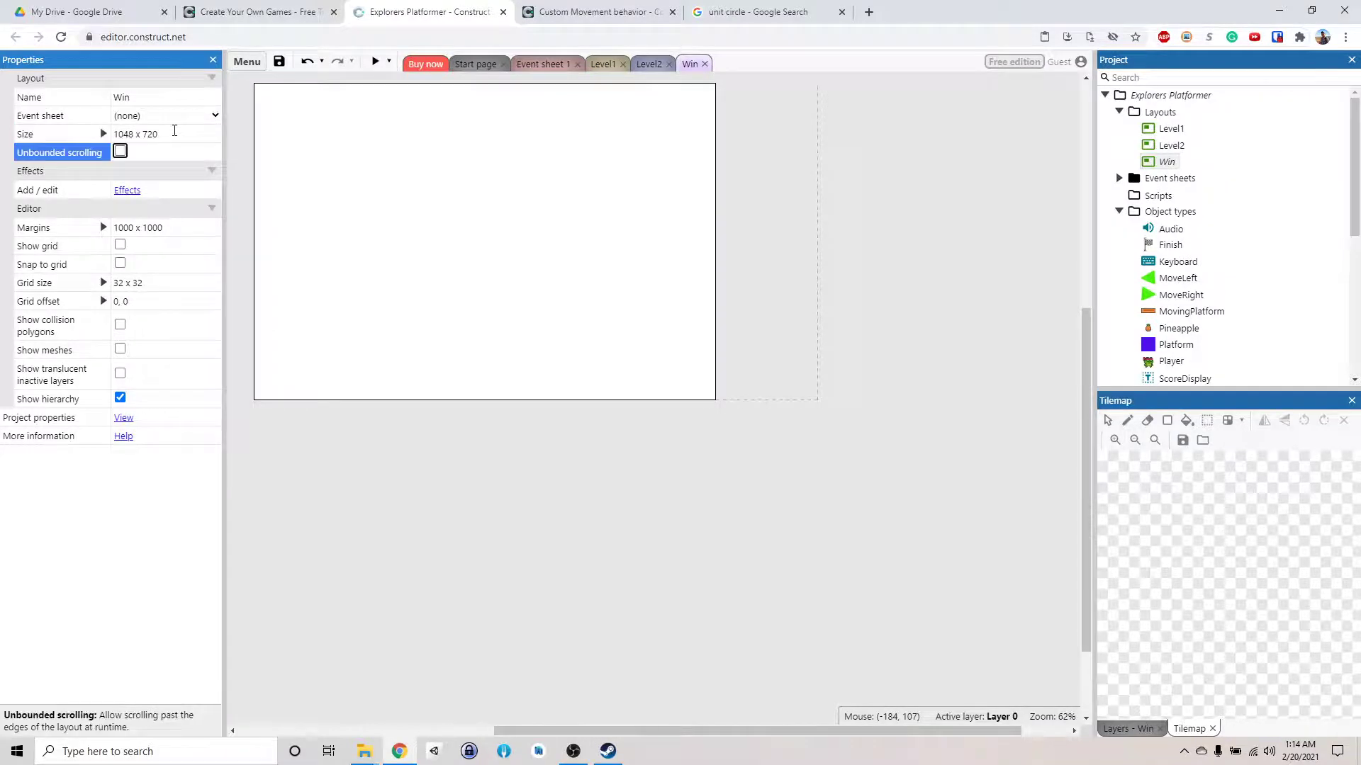
Set the Win layout's size to 1280 x 720 so that it fills the dashed viewport outline.
click(173, 134)
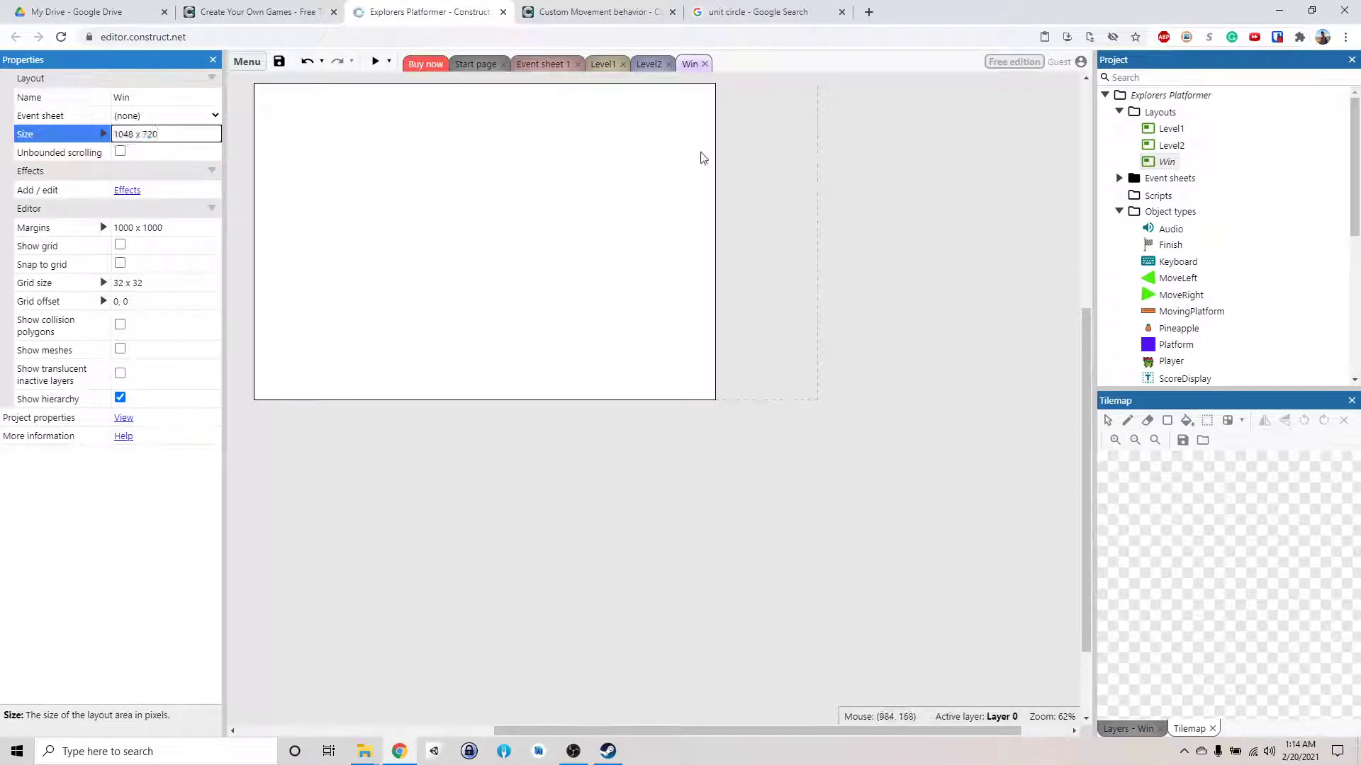
scroll(799, 231, up, 4)
scroll(636, 254, down, 3)
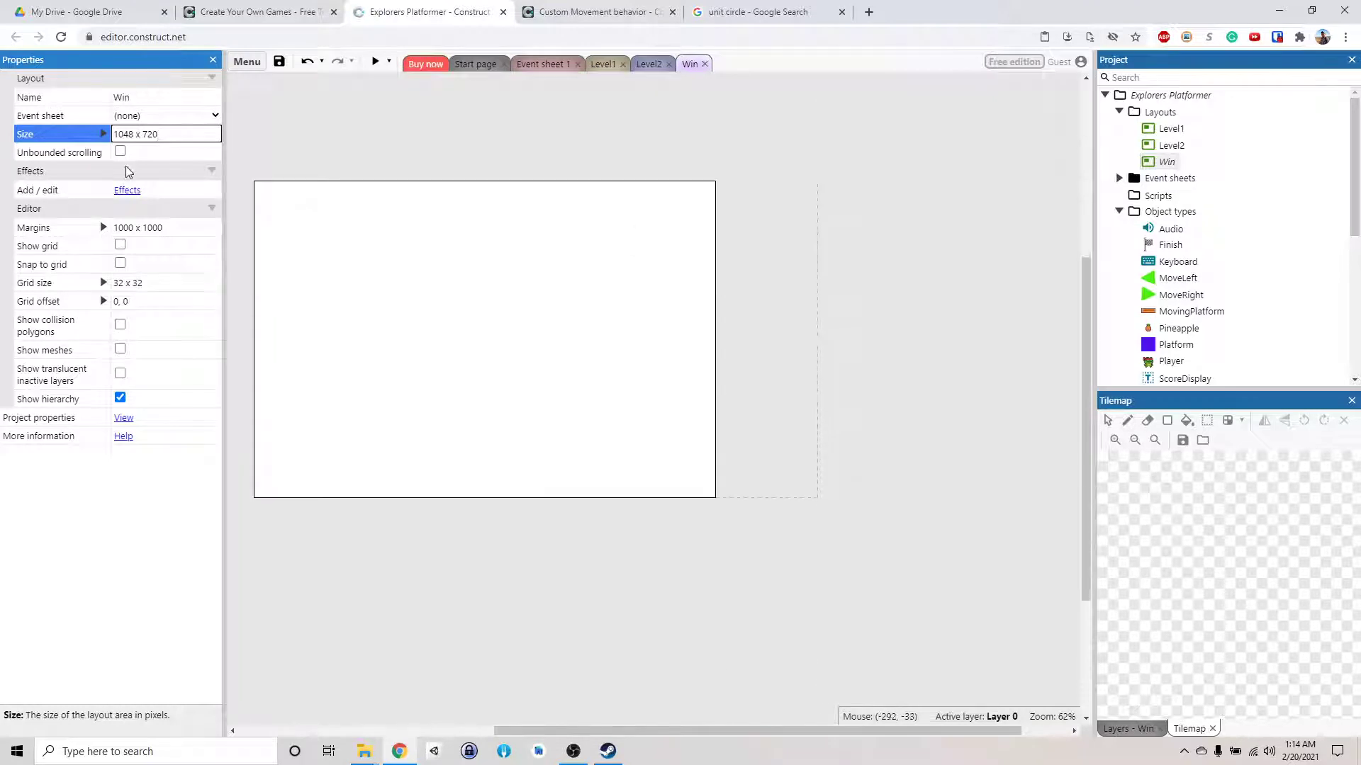
click(122, 135)
text(1280 x 720)
key(Tab)
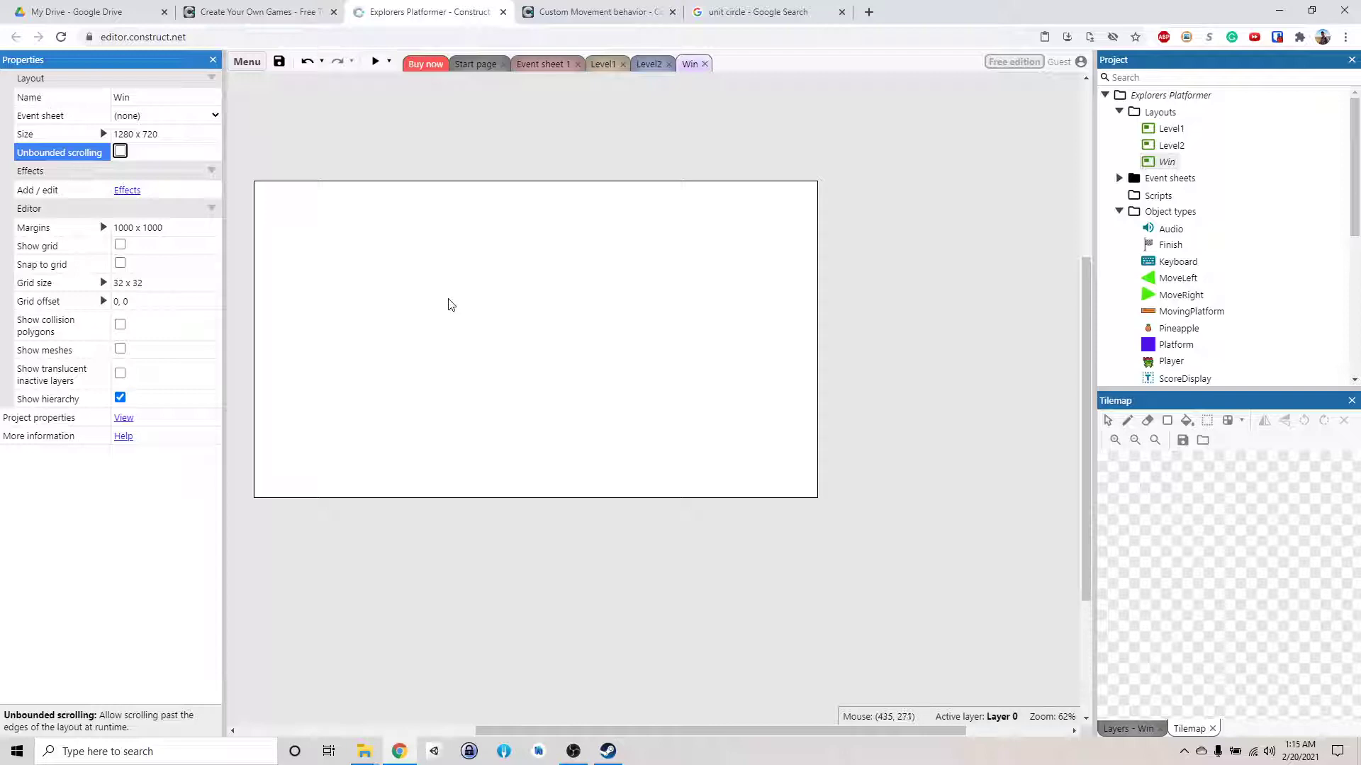
Insert a new Tiled Background object near the middle of the Win layout.
right_click(507, 312)
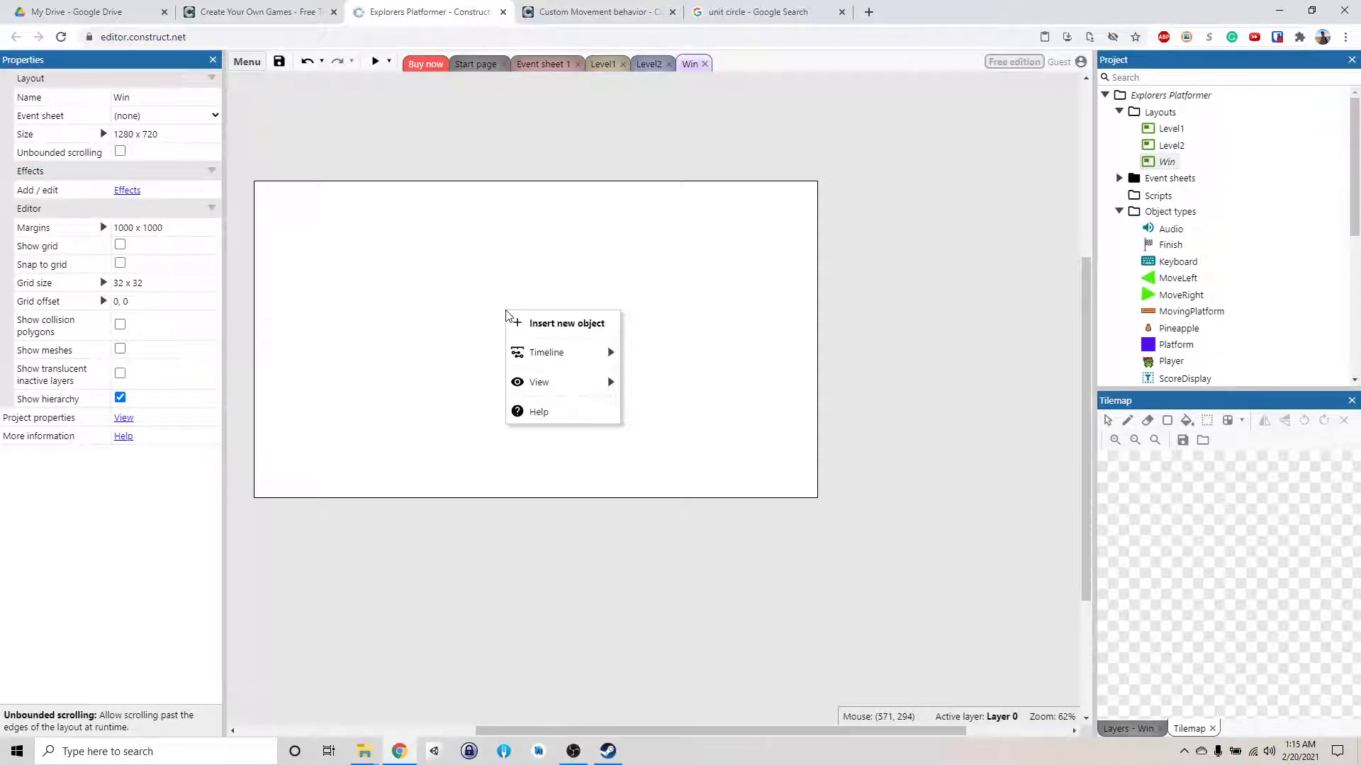
click(586, 333)
scroll(680, 368, down, 3)
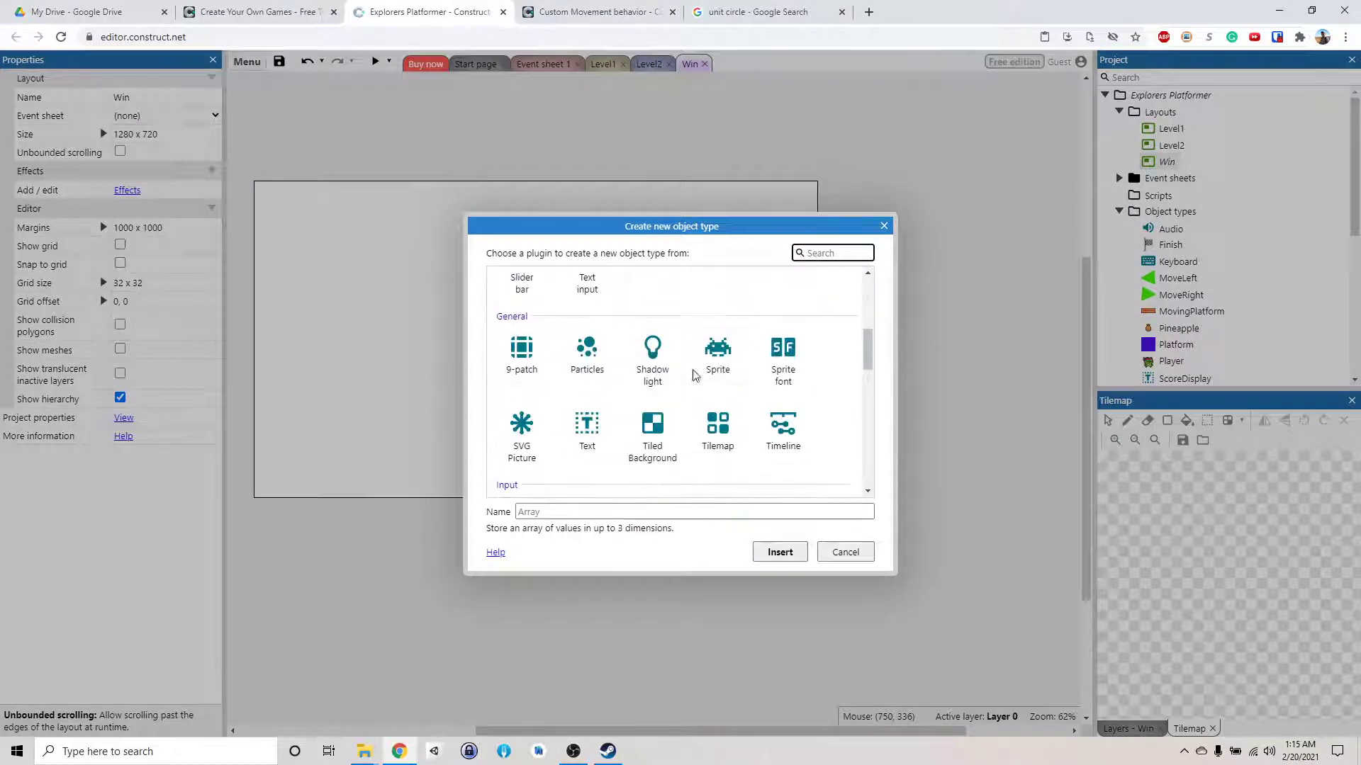
double_click(652, 425)
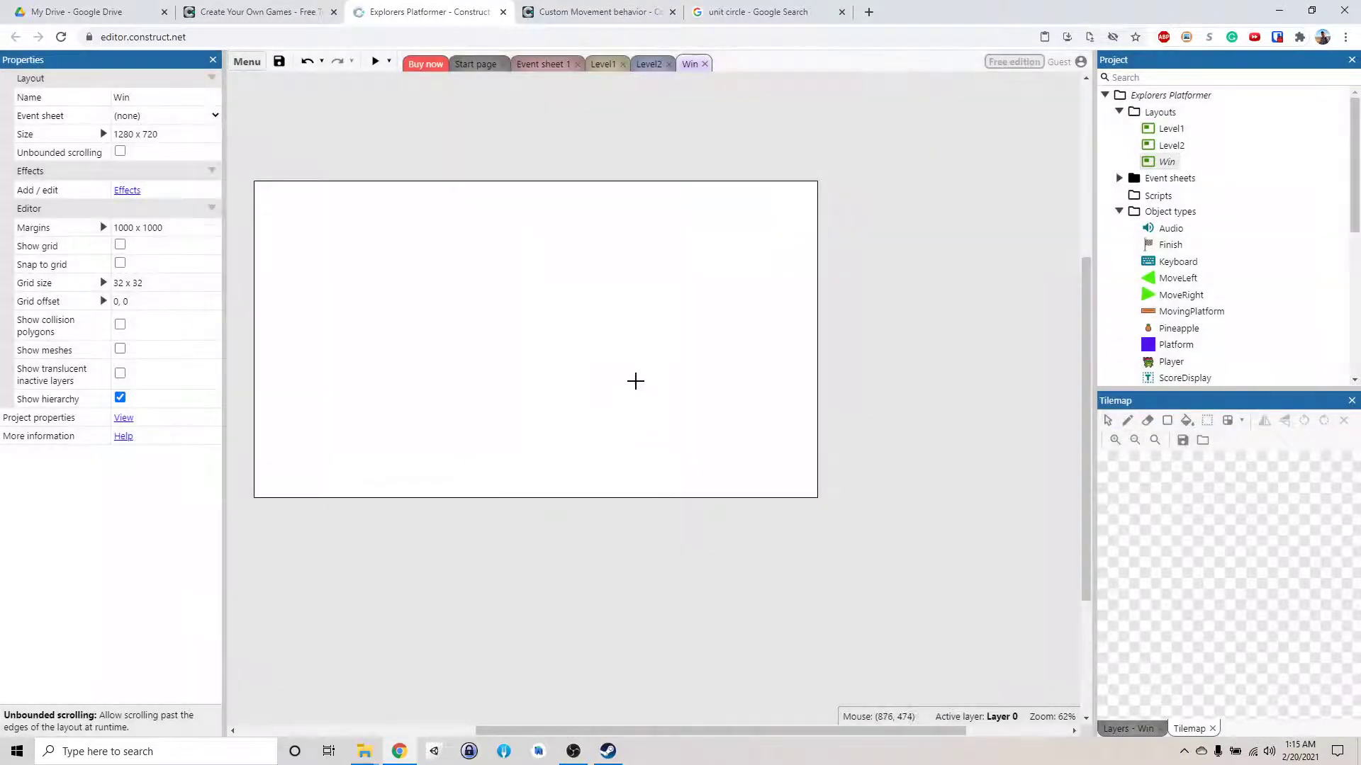
click(587, 305)
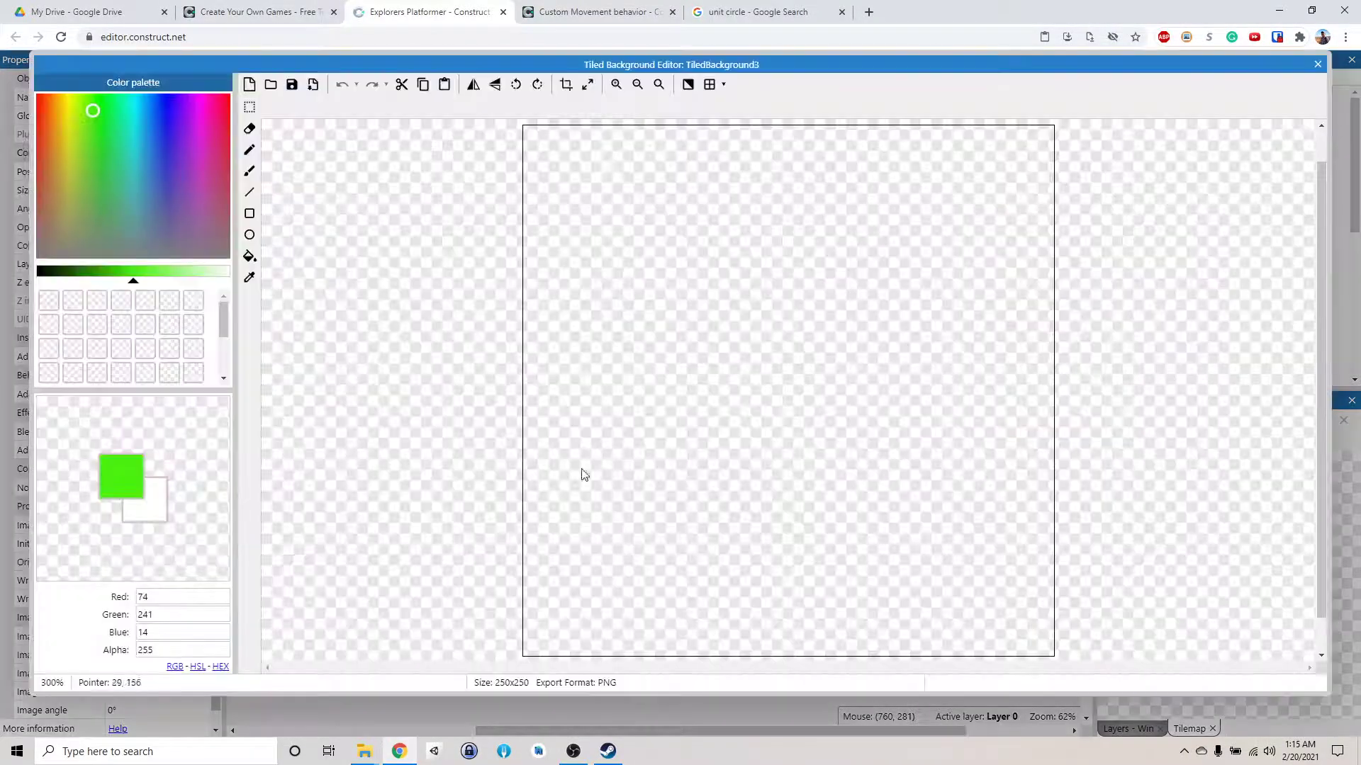
mouse_move(365, 751)
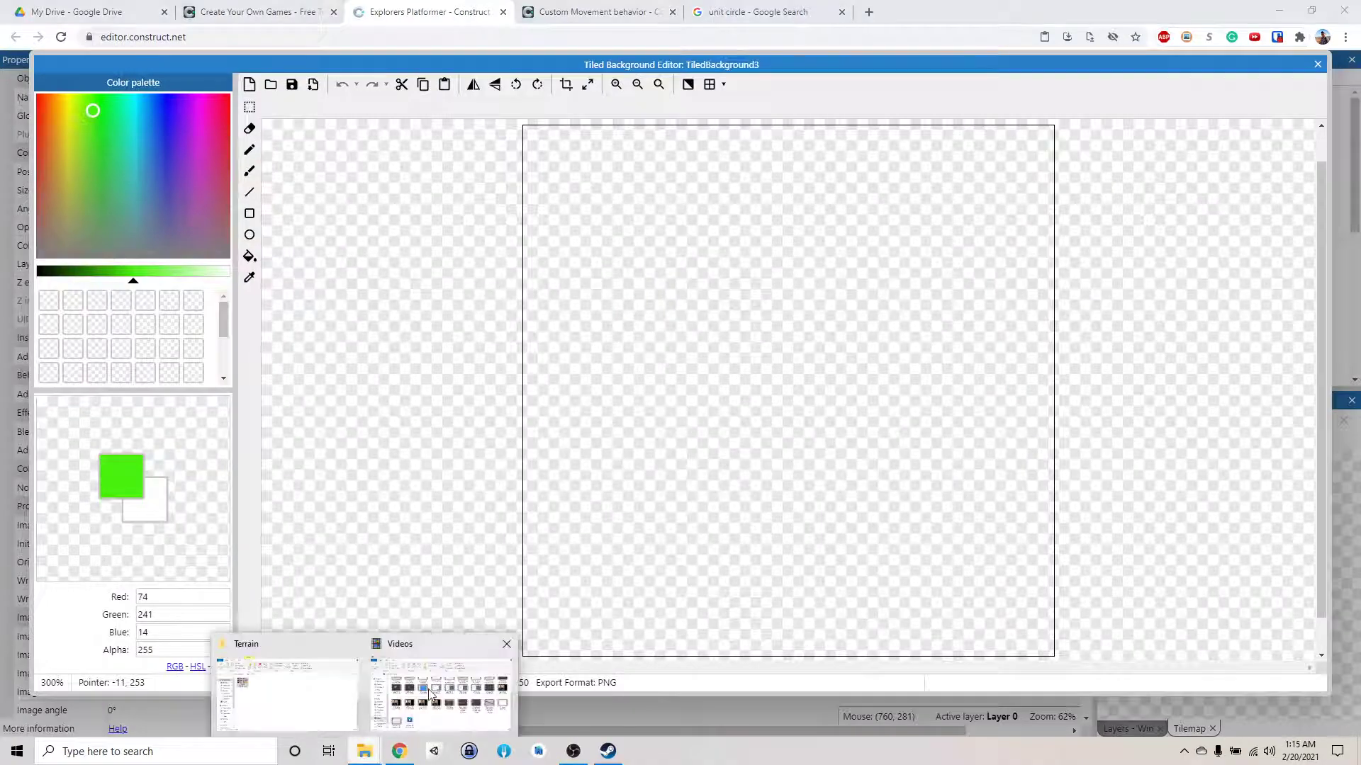
mouse_move(430, 693)
click(302, 697)
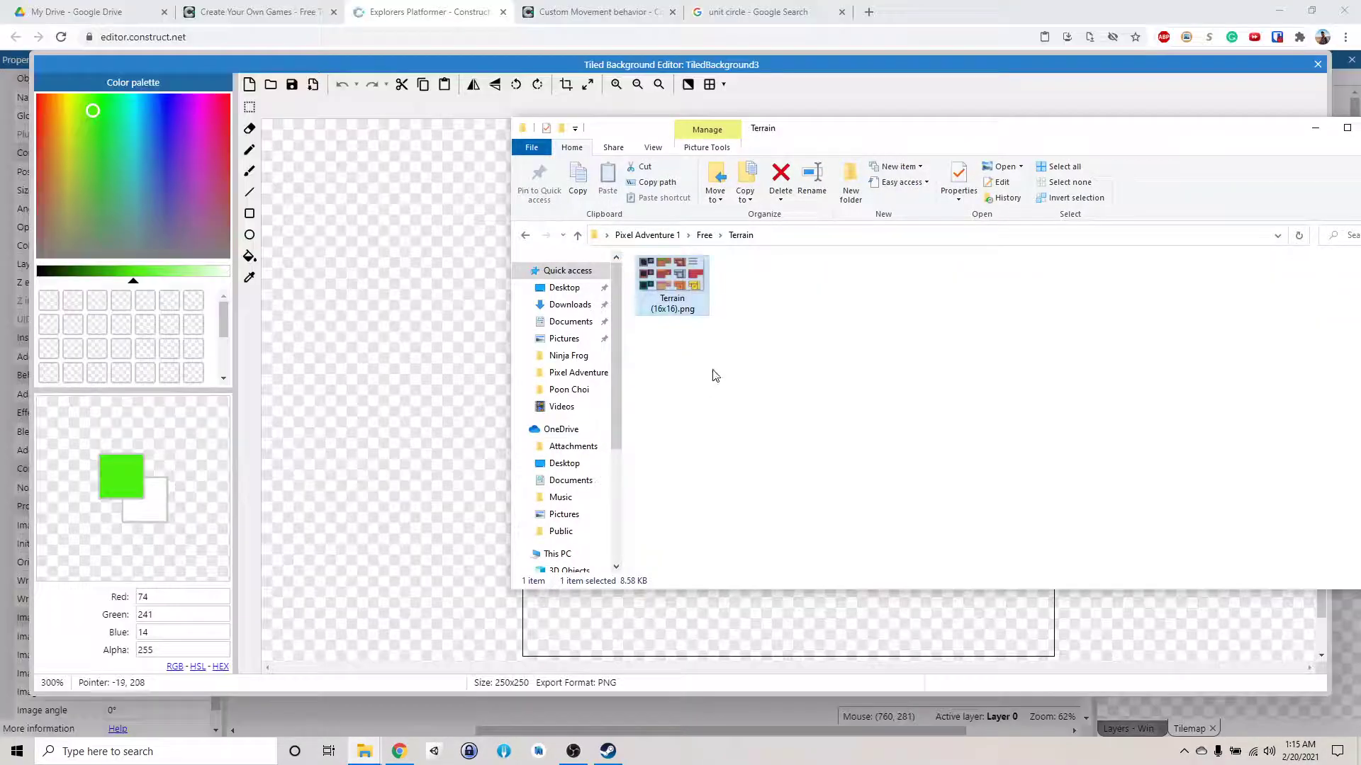
click(701, 235)
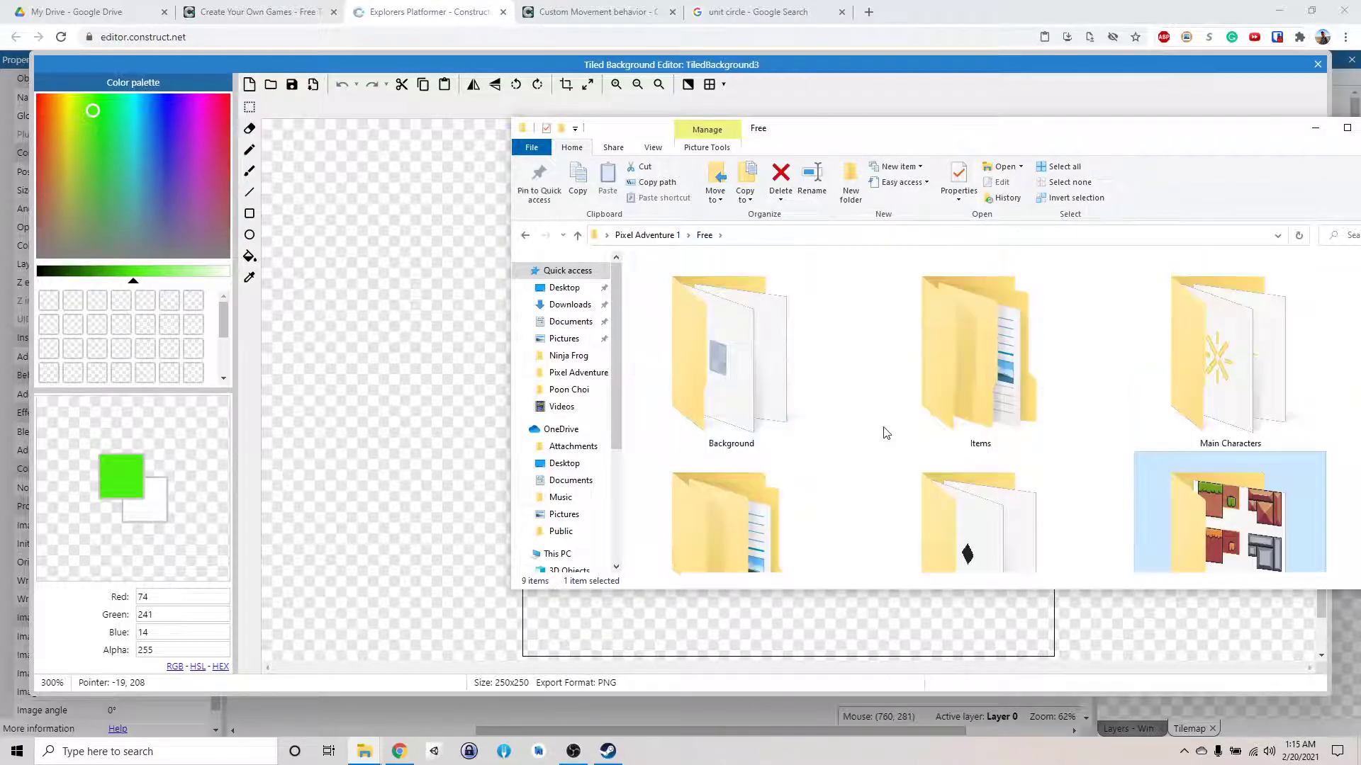
double_click(789, 411)
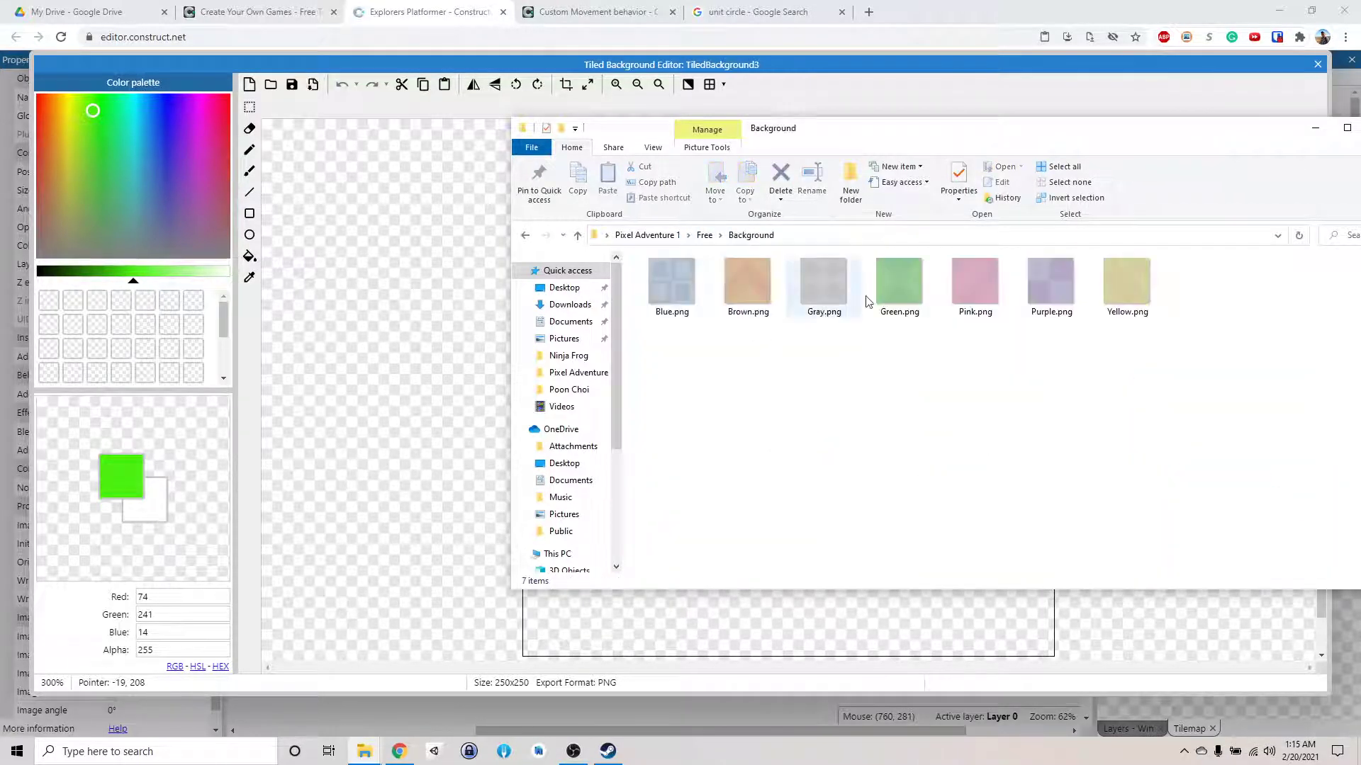
click(915, 296)
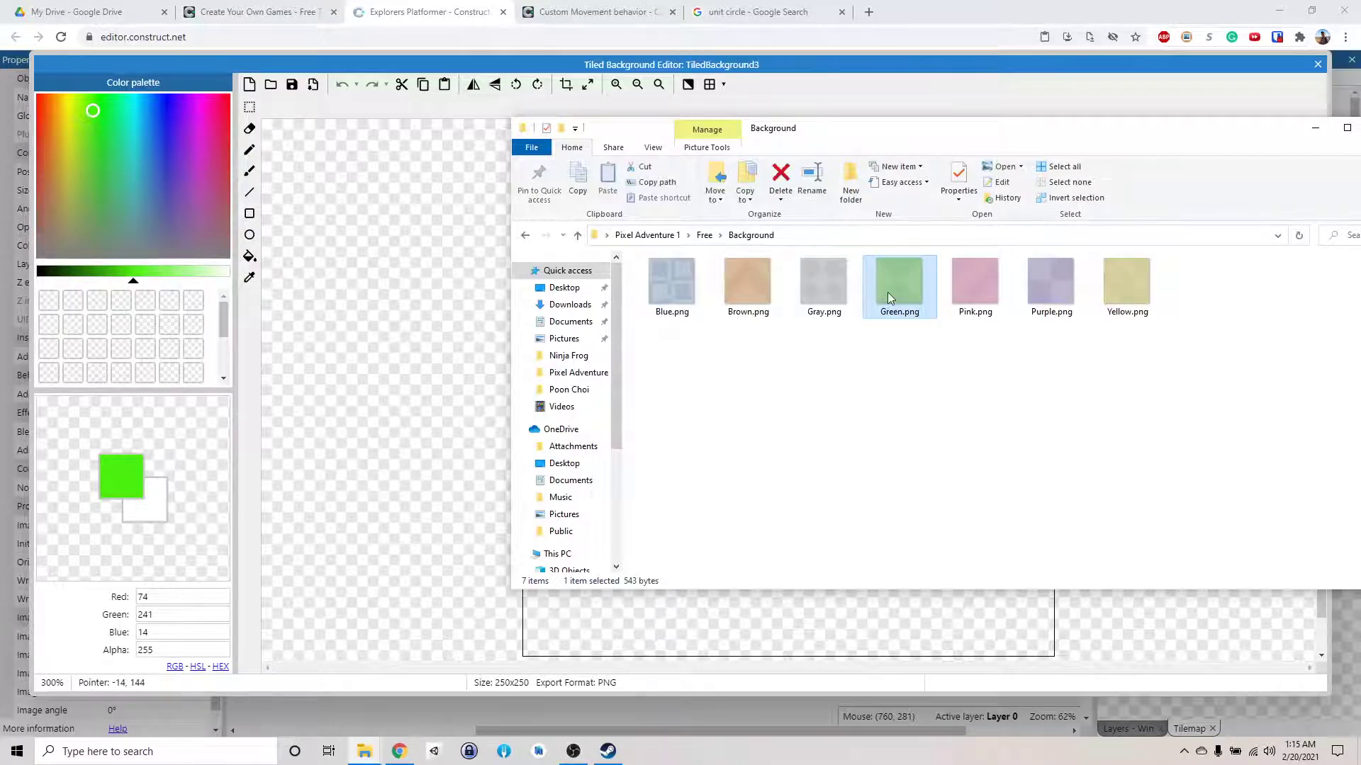
drag(890, 296, 640, 334)
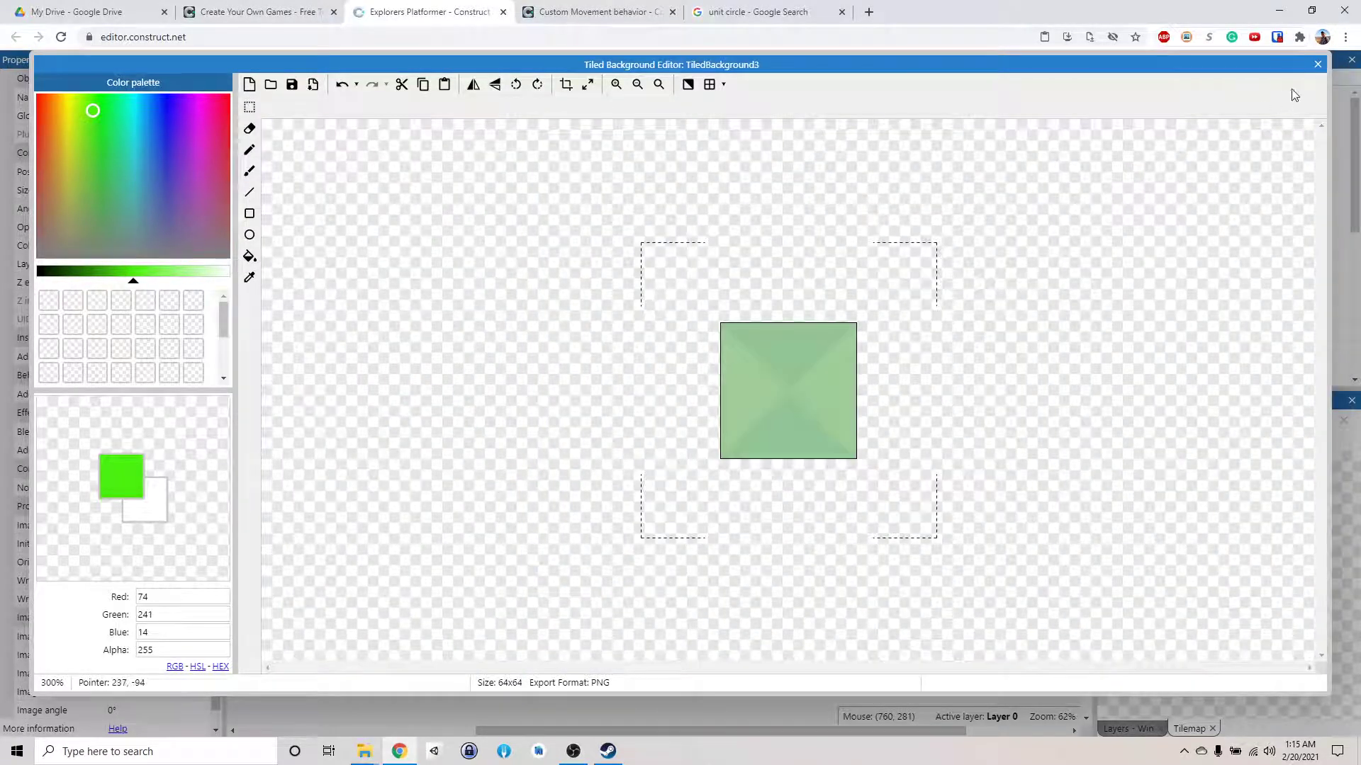
click(1318, 64)
Align the green tiled background to cover the whole layout and deselect it.
right_click(606, 325)
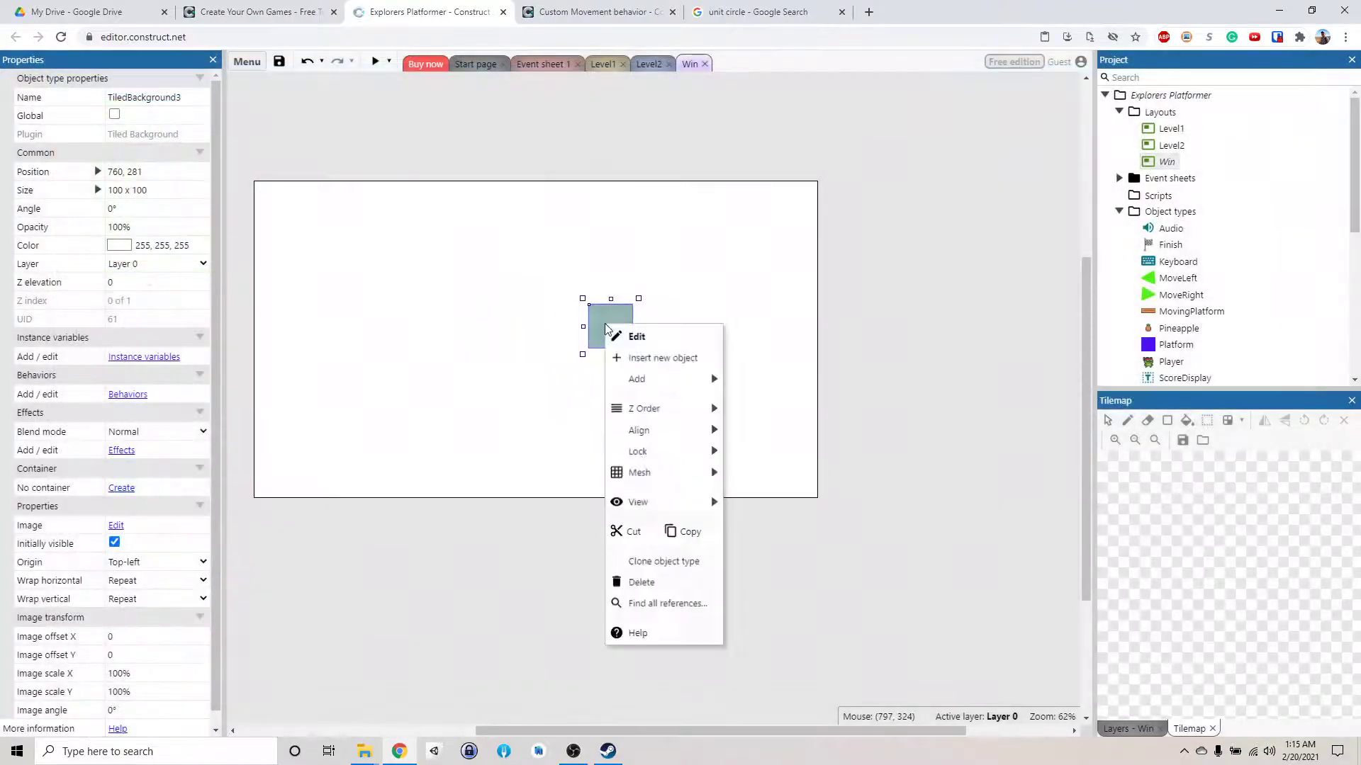
mouse_move(680, 432)
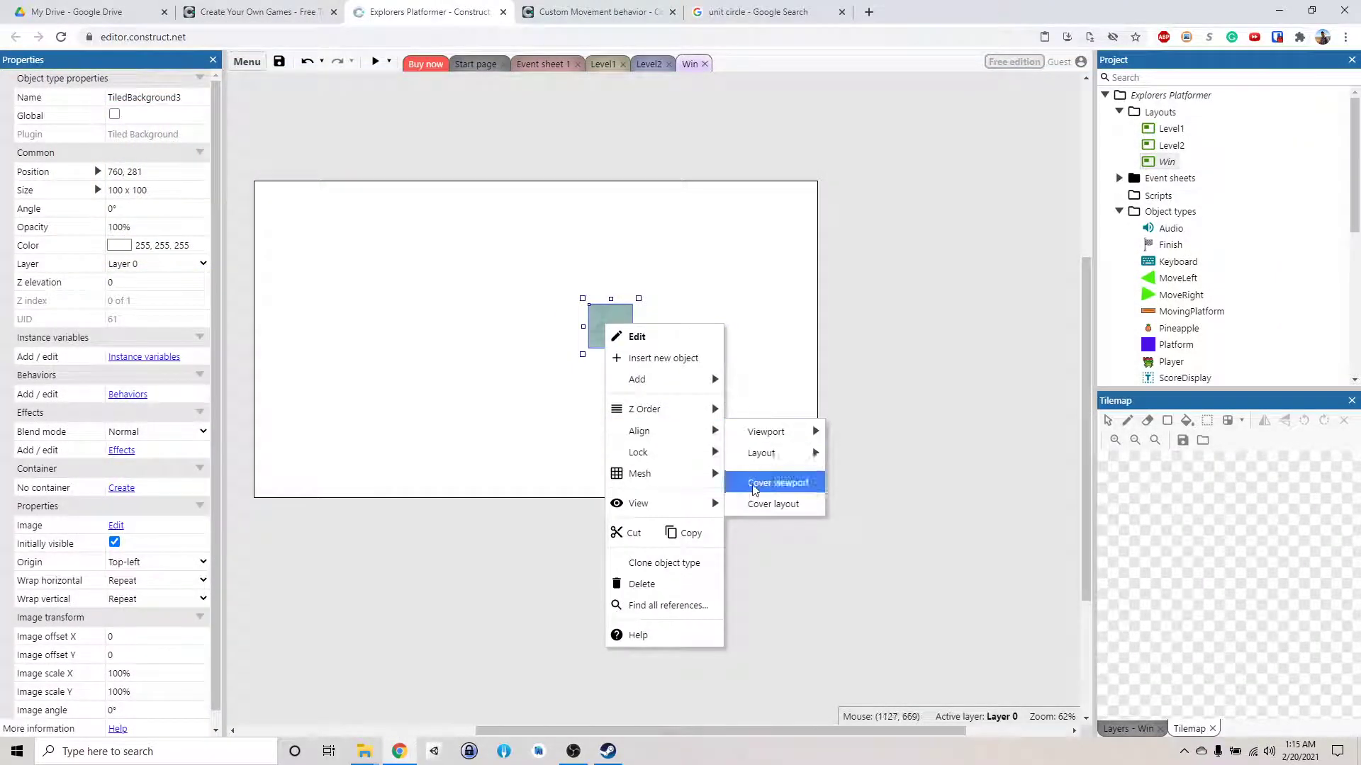
click(782, 507)
click(889, 336)
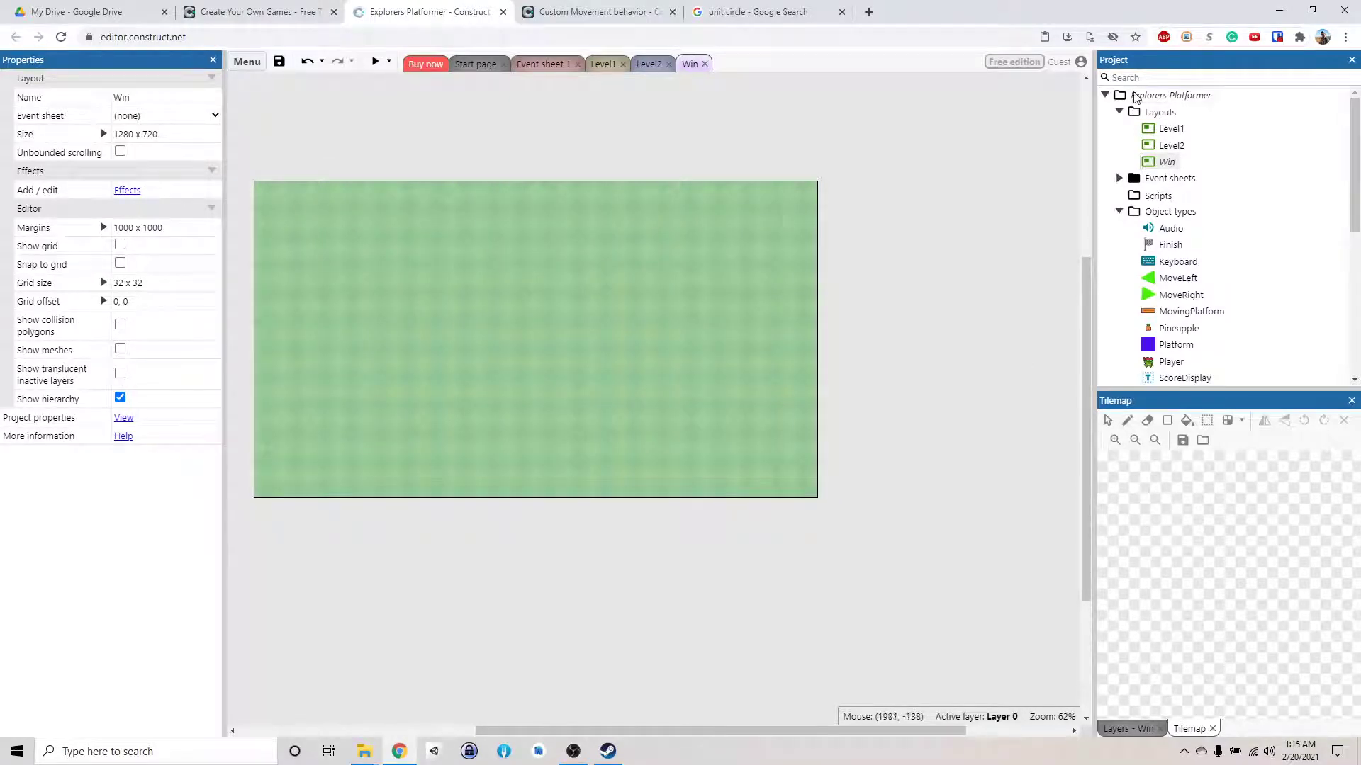
Insert a new Sprite object near the centre of the Win layout.
right_click(522, 147)
click(554, 165)
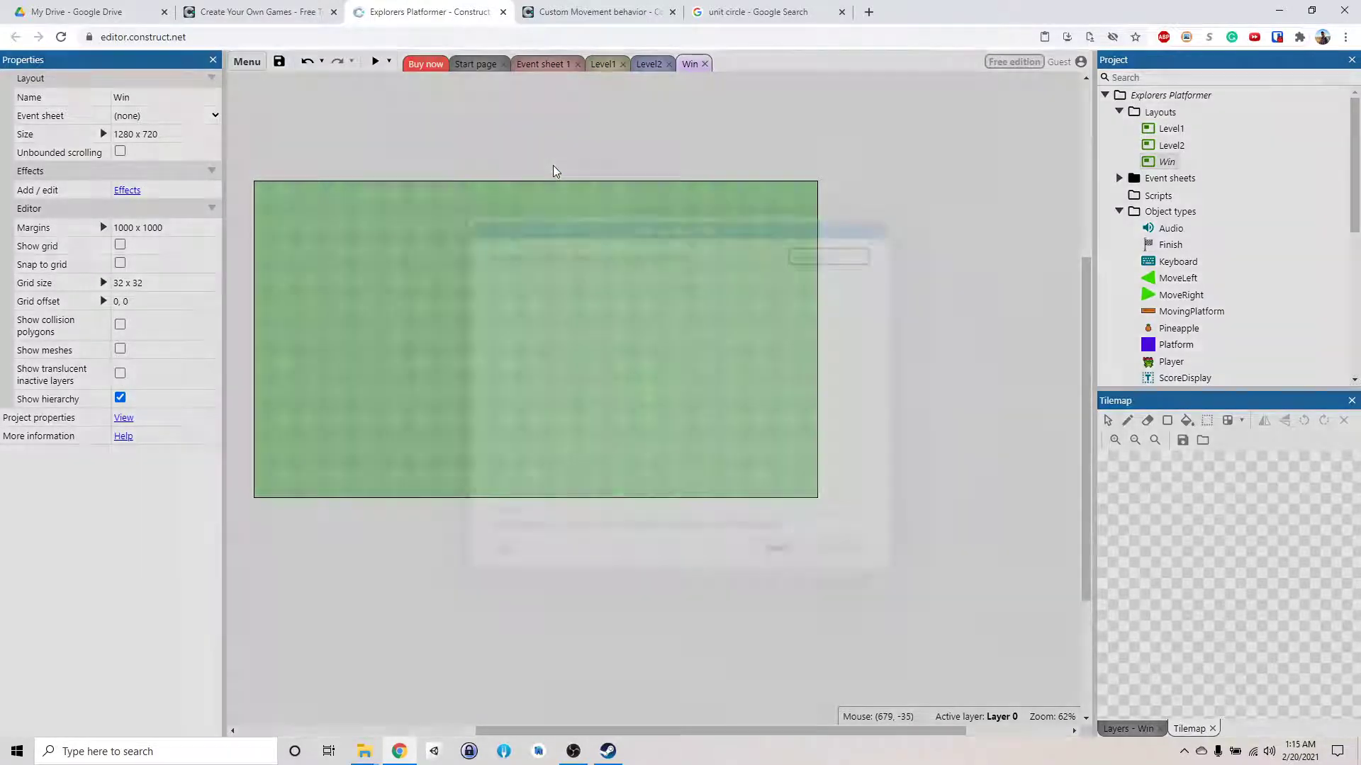
scroll(728, 366, down, 2)
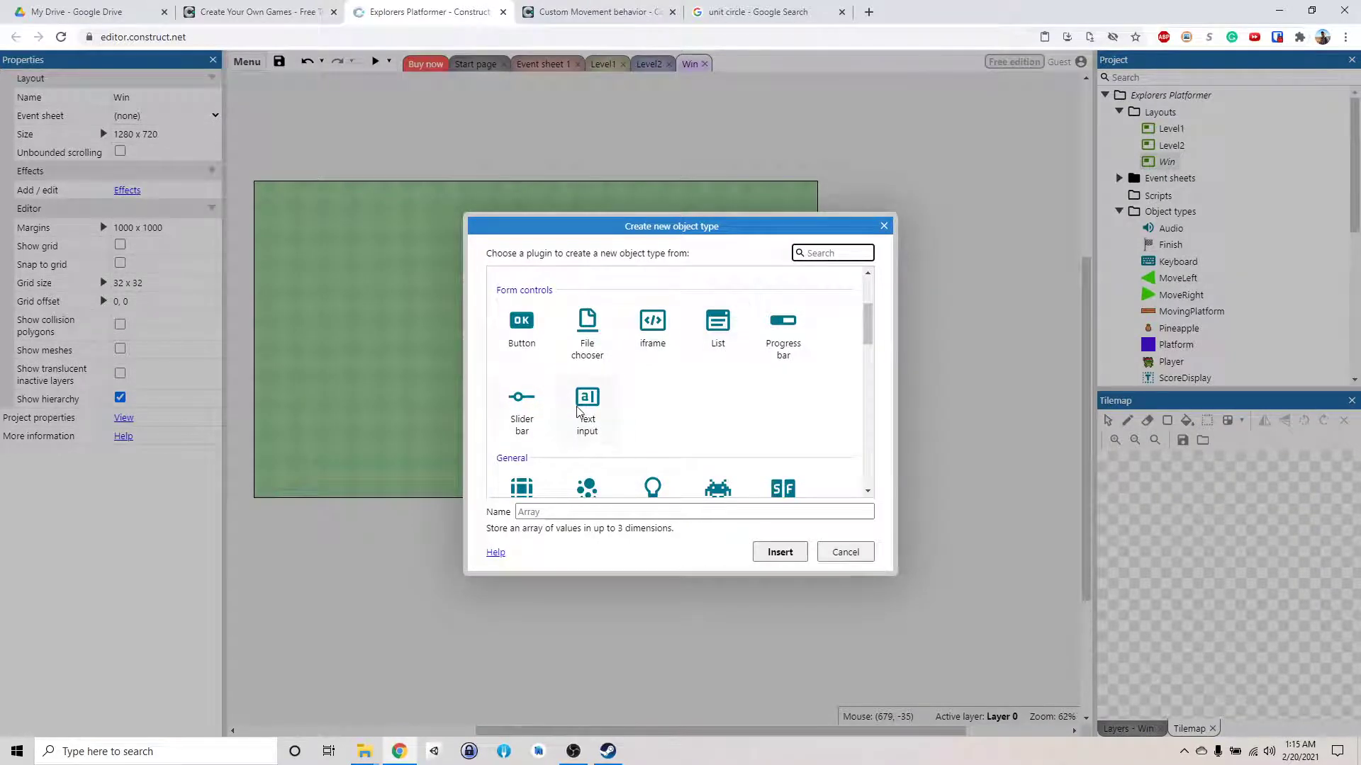
scroll(578, 411, down, 3)
double_click(707, 297)
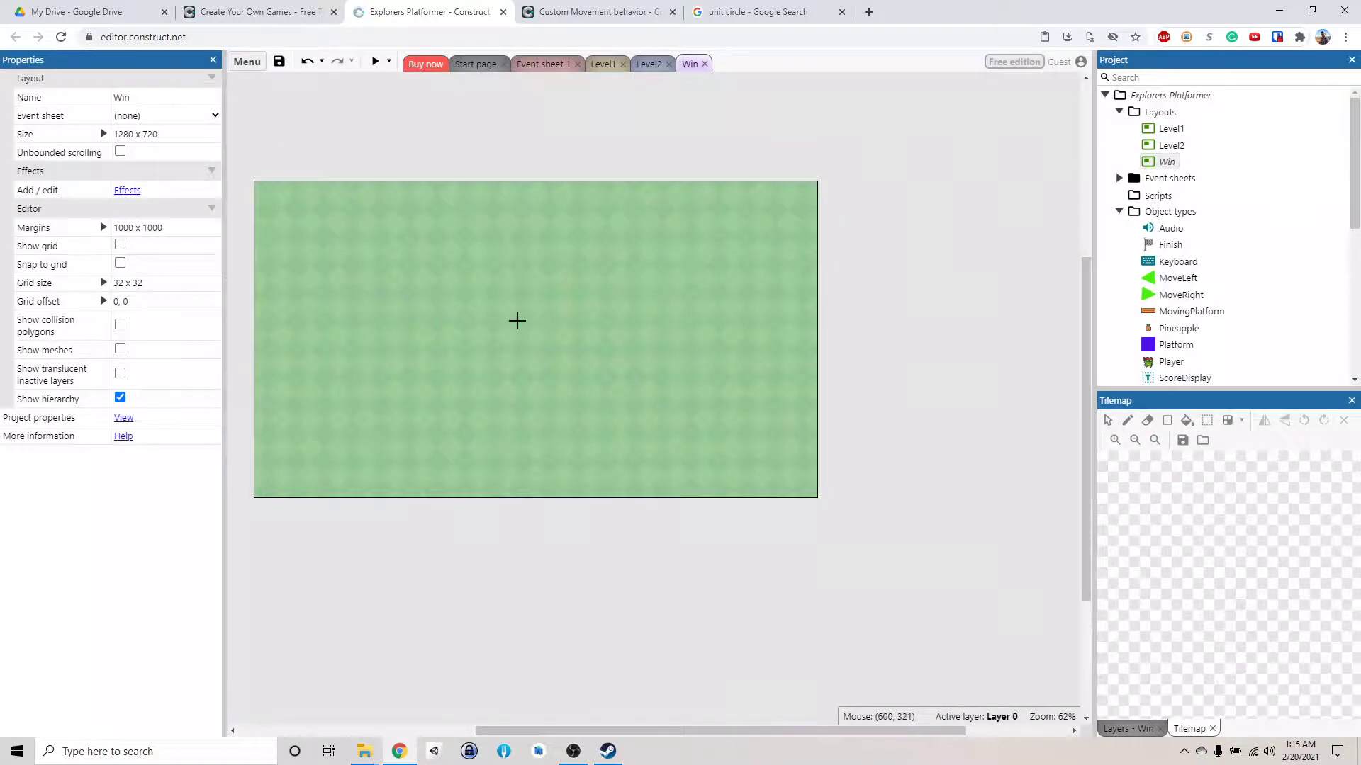
click(527, 329)
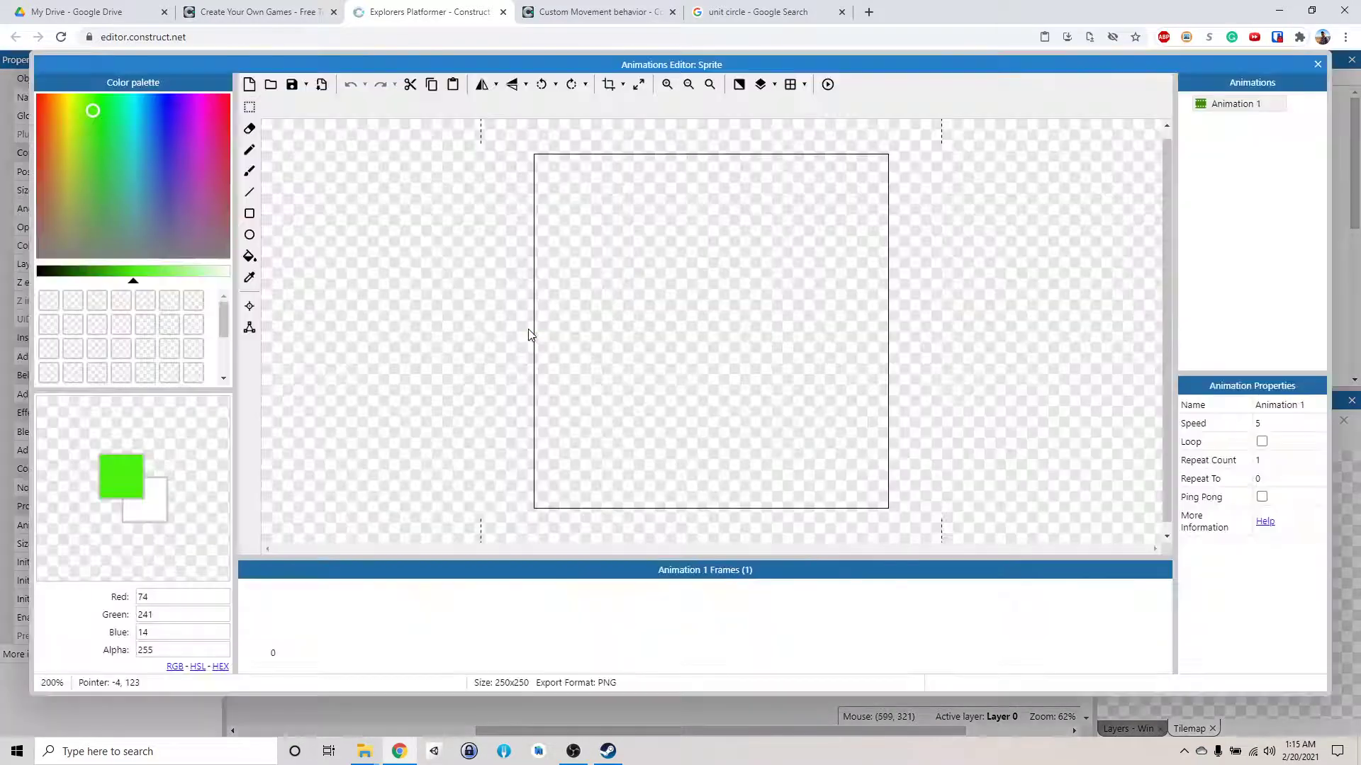
Switch to File Explorer and open the Pixel Adventure 1 > Free > Items > Checkpoints > End folder.
mouse_move(365, 751)
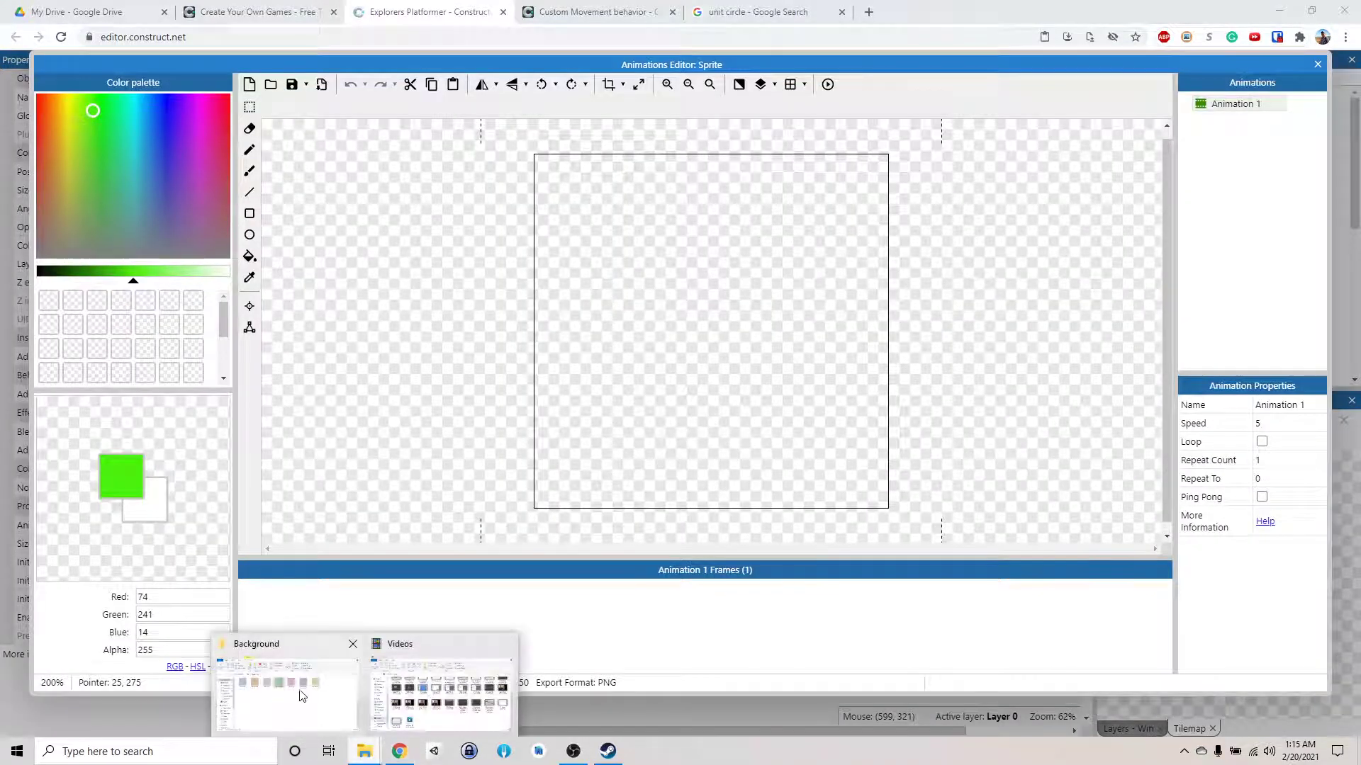
click(301, 696)
click(705, 235)
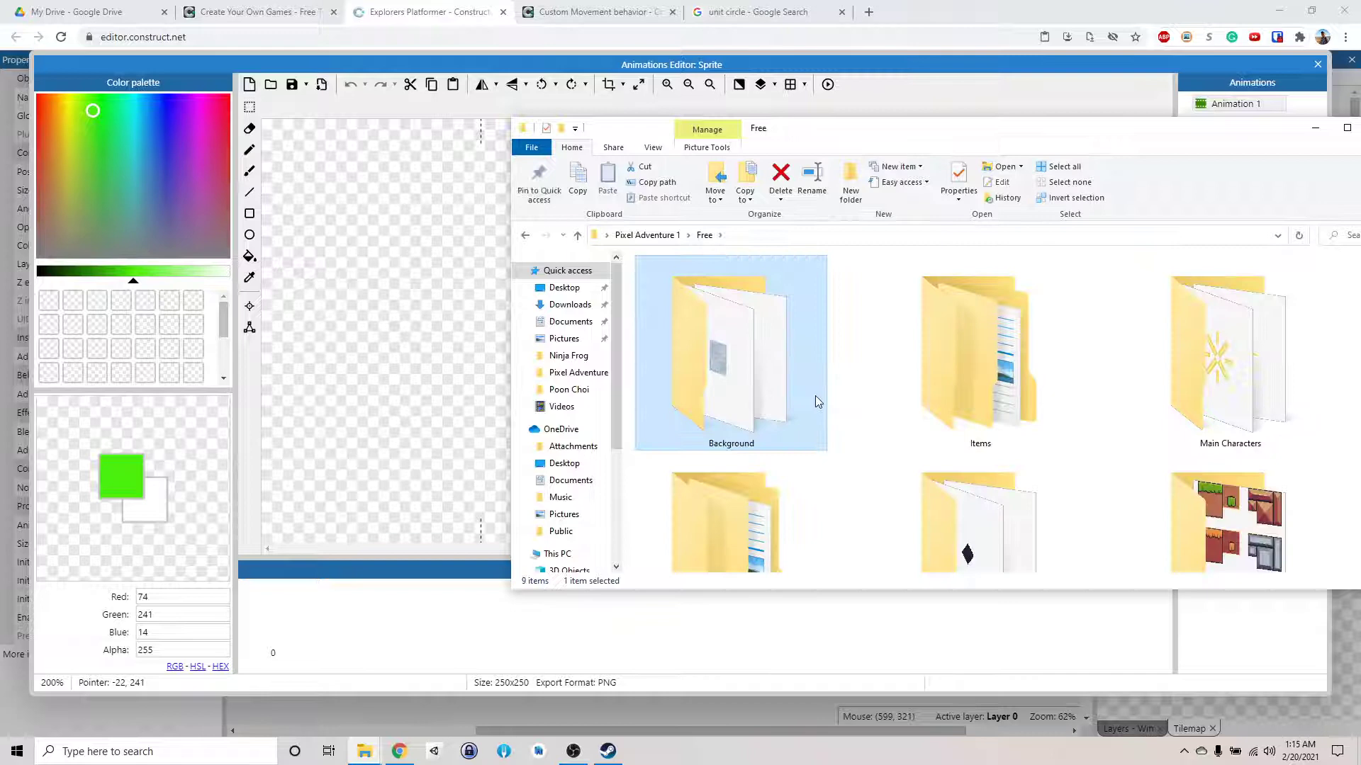
double_click(970, 371)
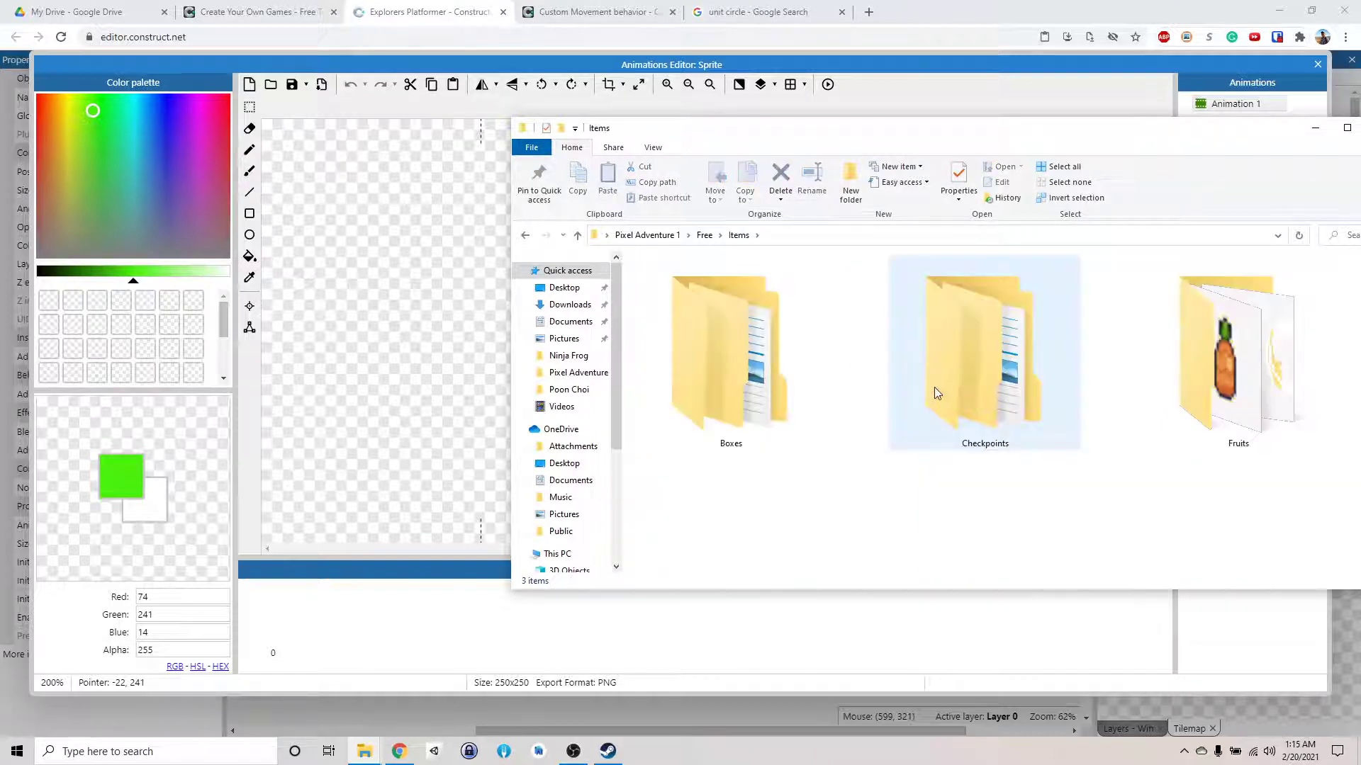
double_click(1021, 382)
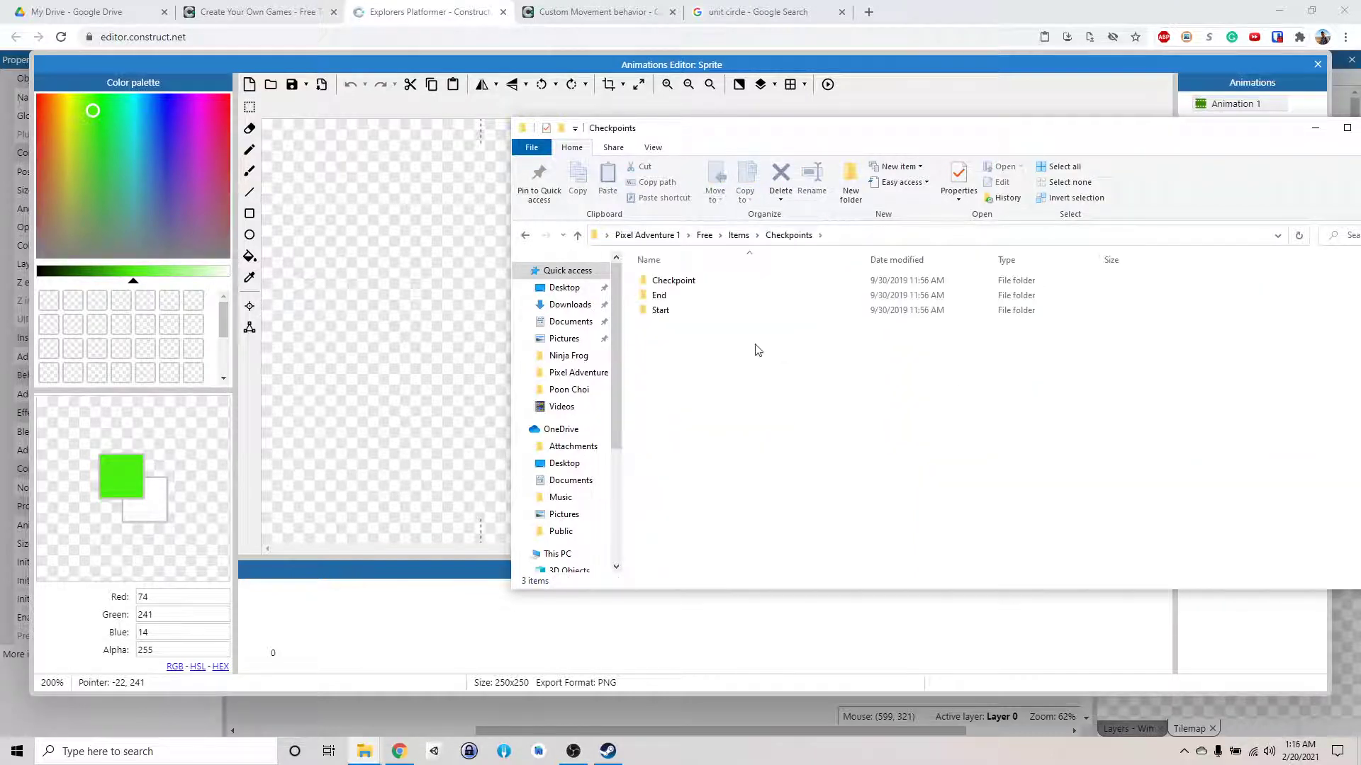
double_click(672, 296)
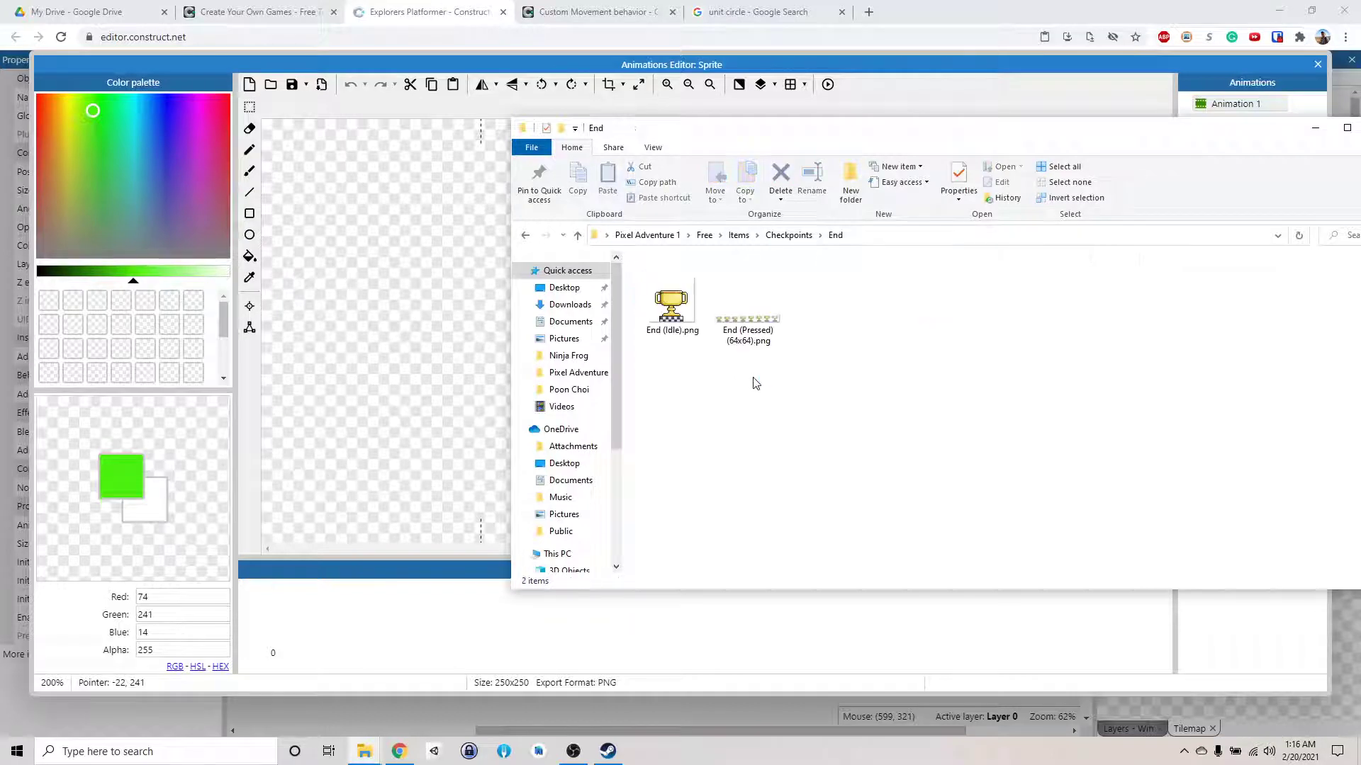
Enlarge the file icons in the End folder and inspect the End (Pressed) (64x64).png trophy strip.
click(682, 321)
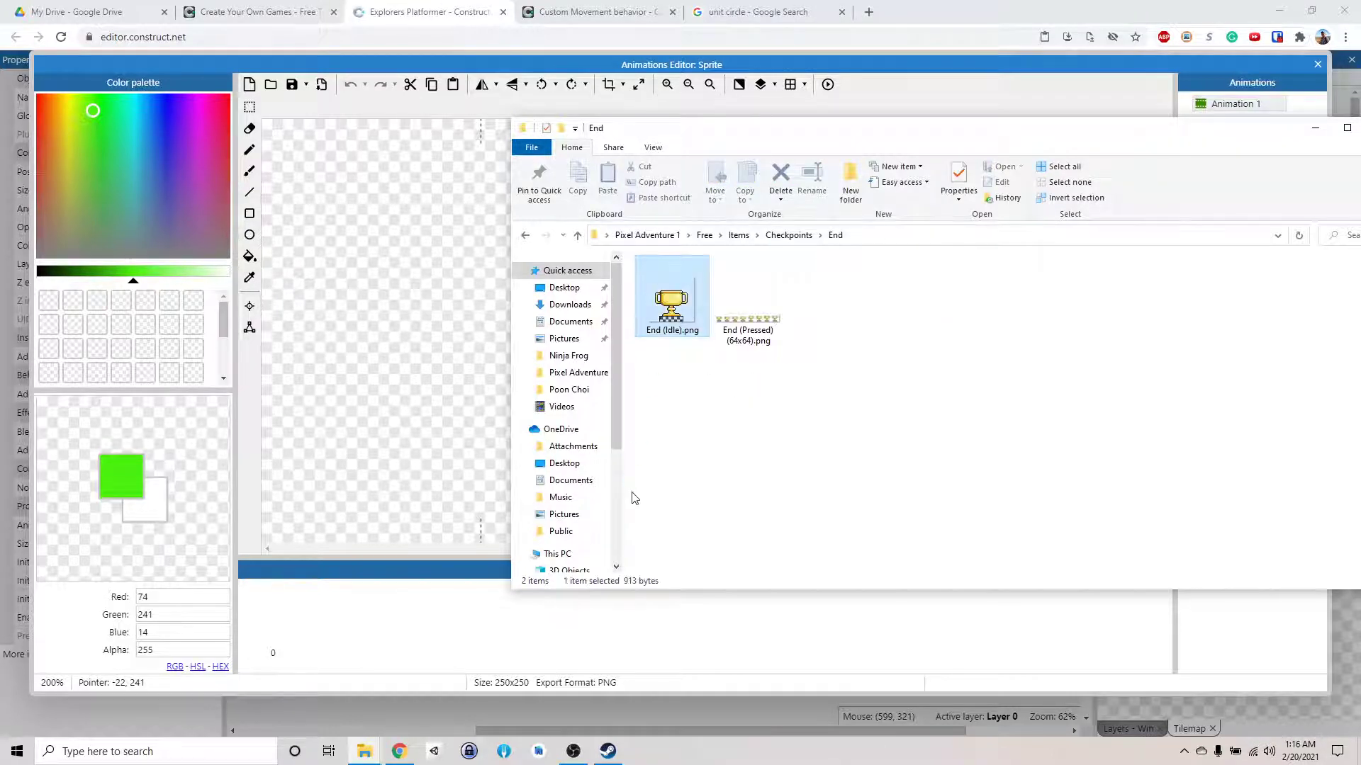
right_click(716, 419)
mouse_move(798, 430)
click(949, 429)
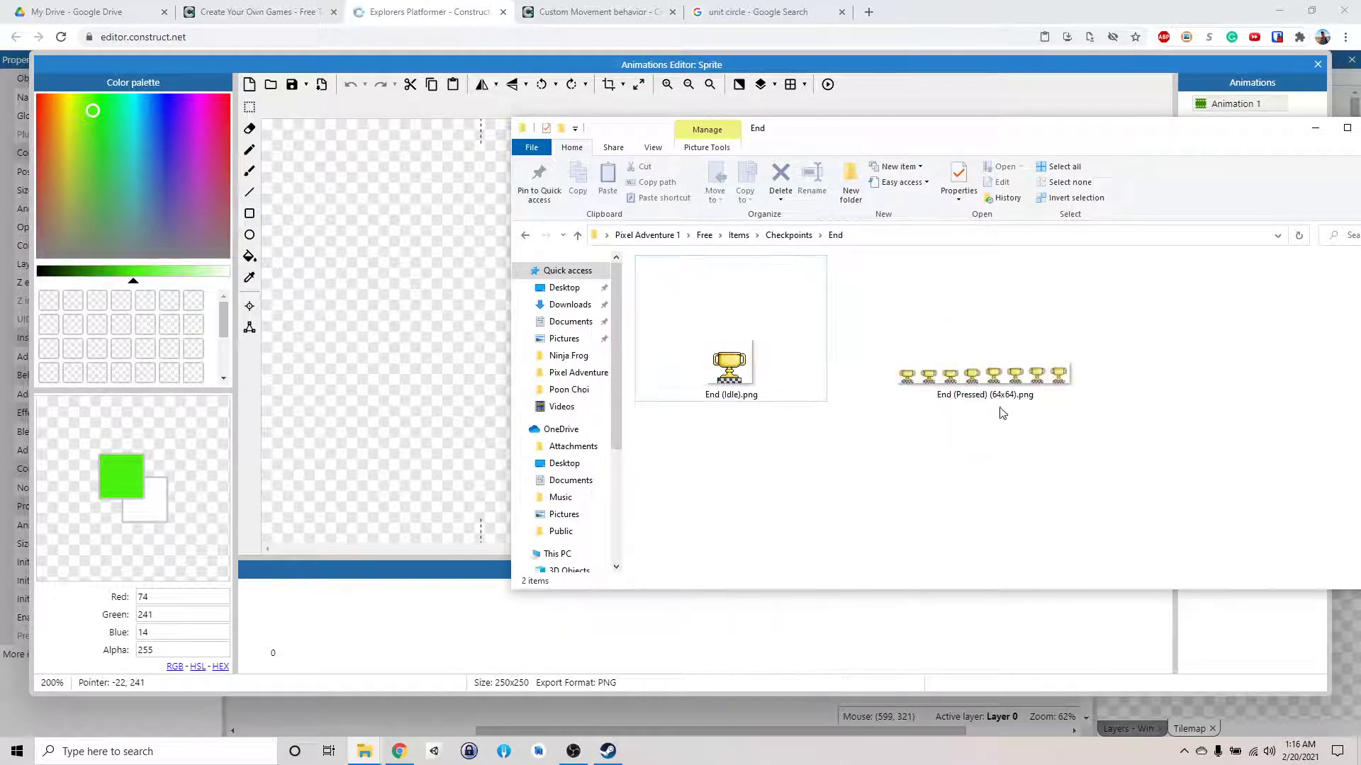
mouse_move(1018, 390)
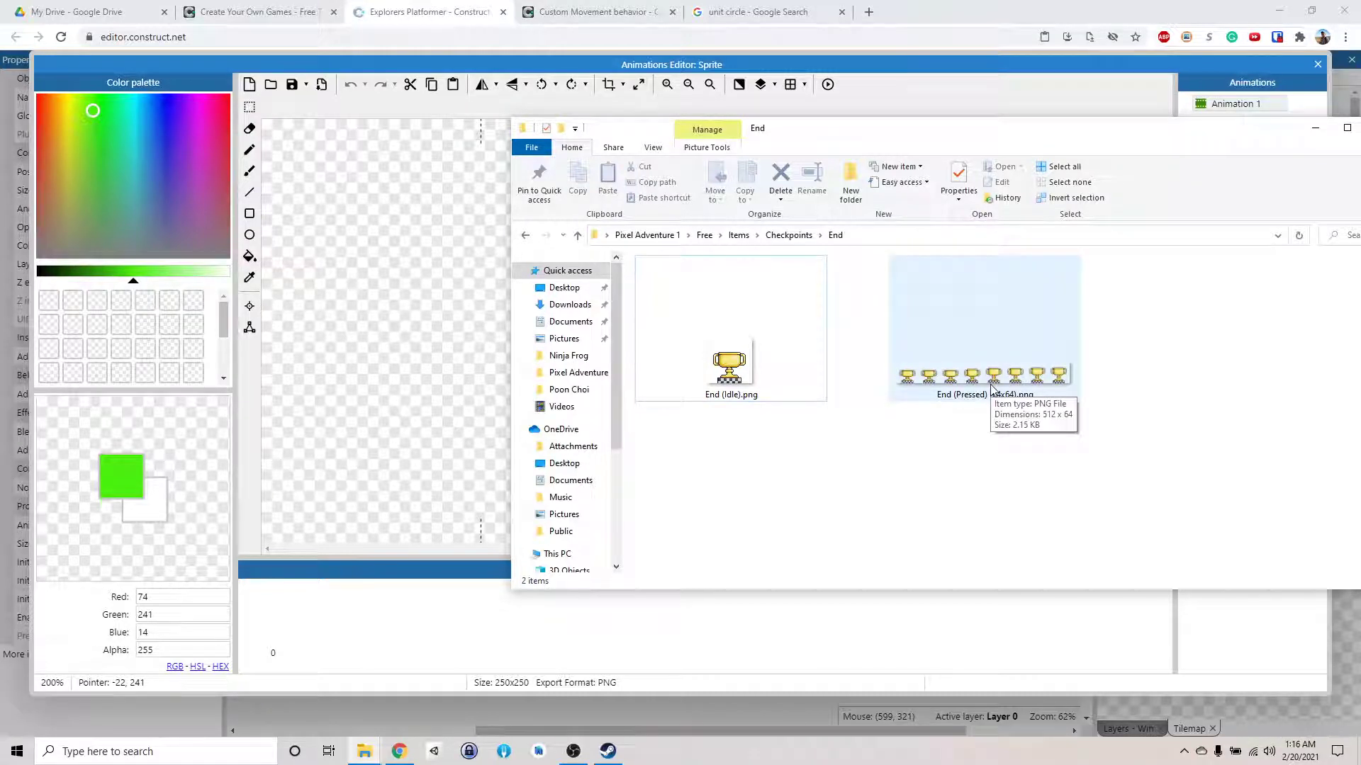
Import End (Pressed) (64x64).png from File Explorer into Animation 1 as a horizontal sprite strip, replacing the entire animation.
click(427, 386)
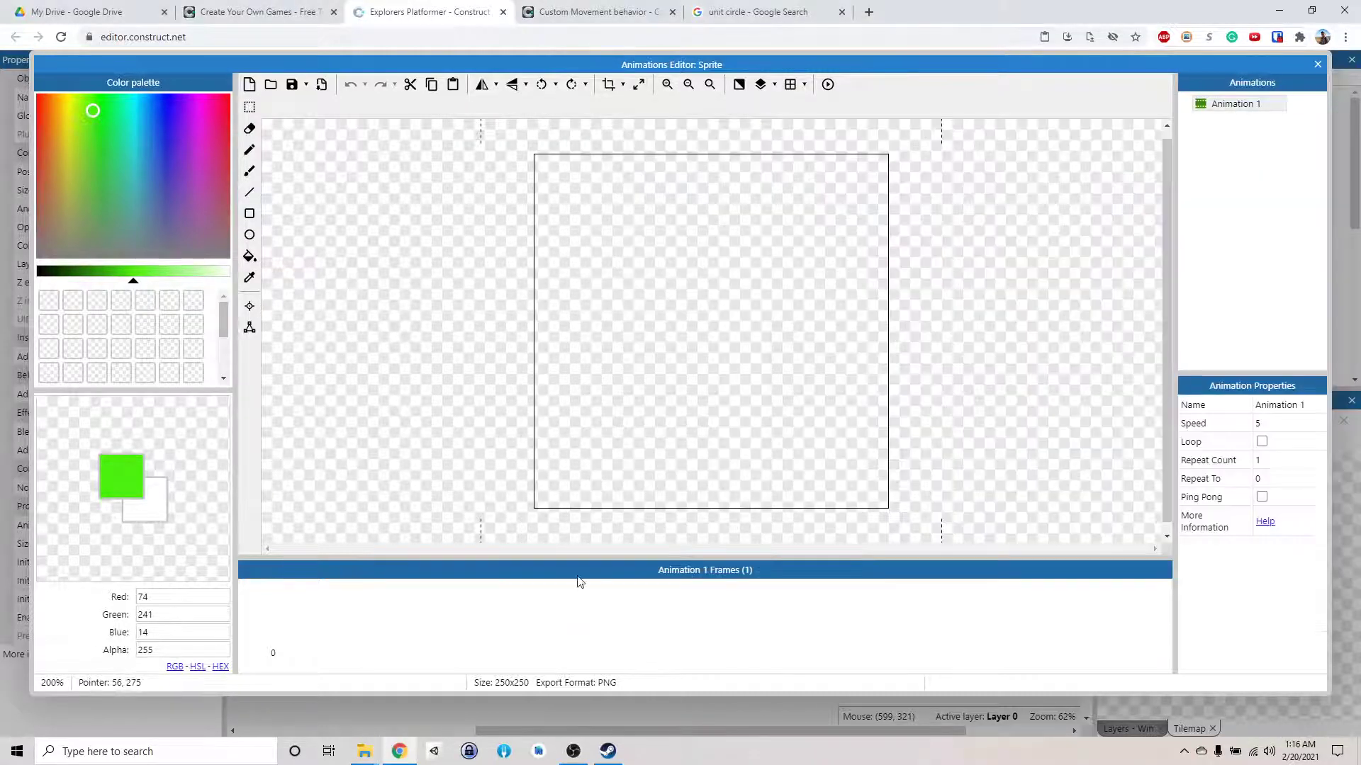
right_click(536, 606)
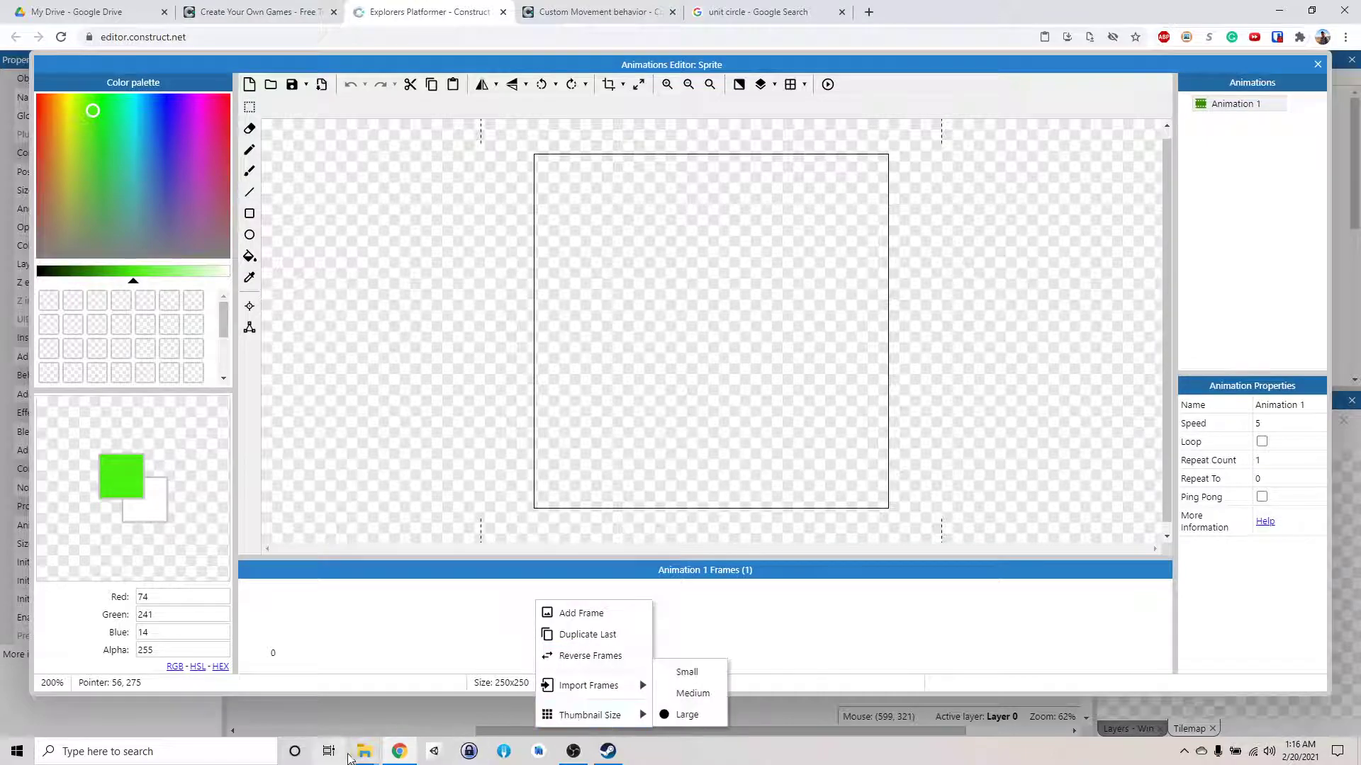
click(363, 752)
click(317, 709)
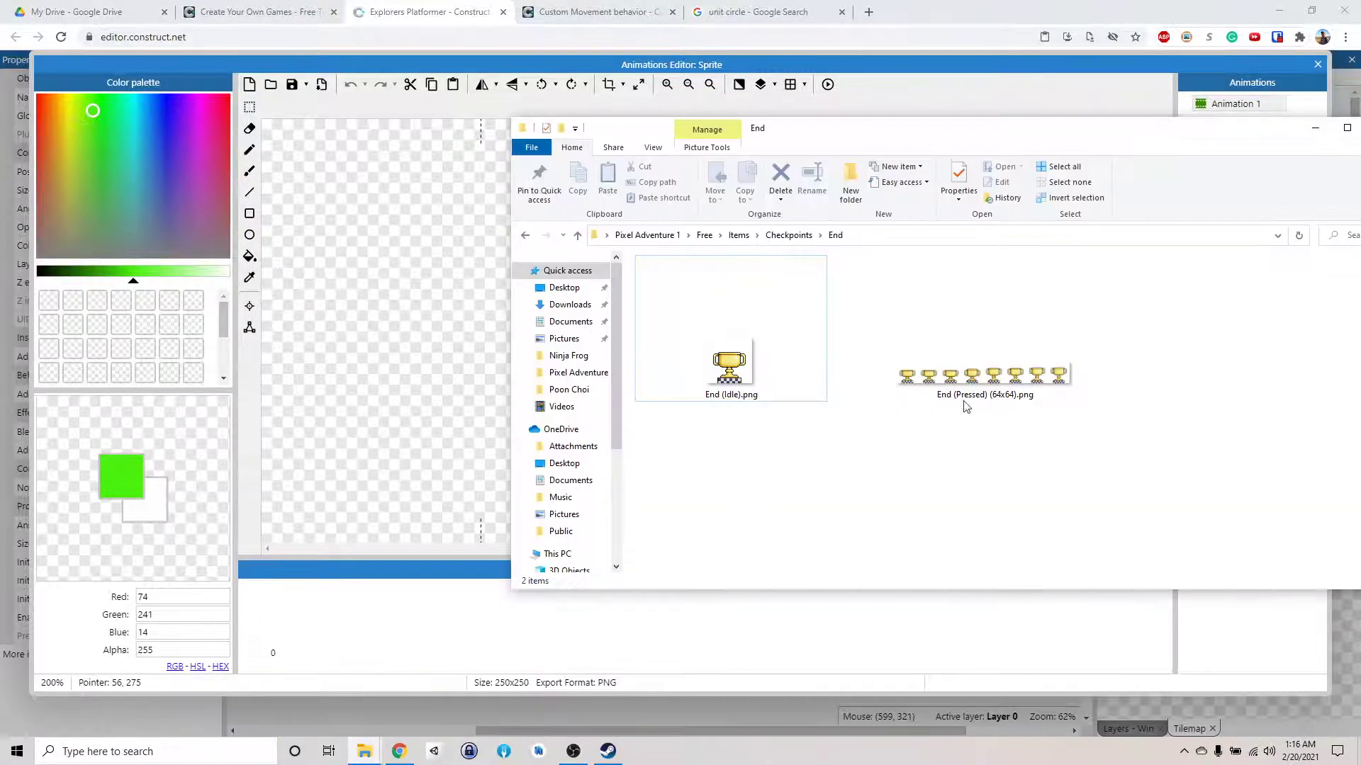
click(967, 400)
drag(1015, 376, 331, 656)
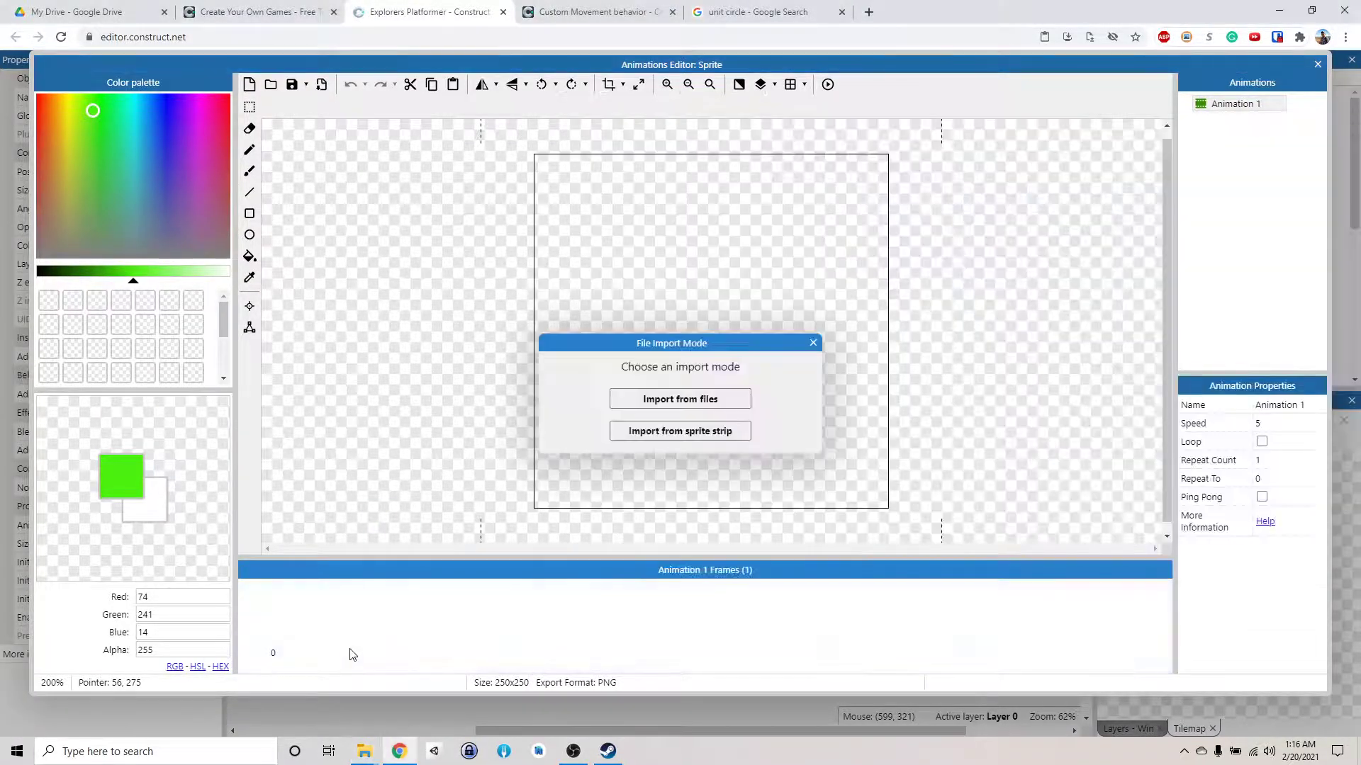
click(734, 430)
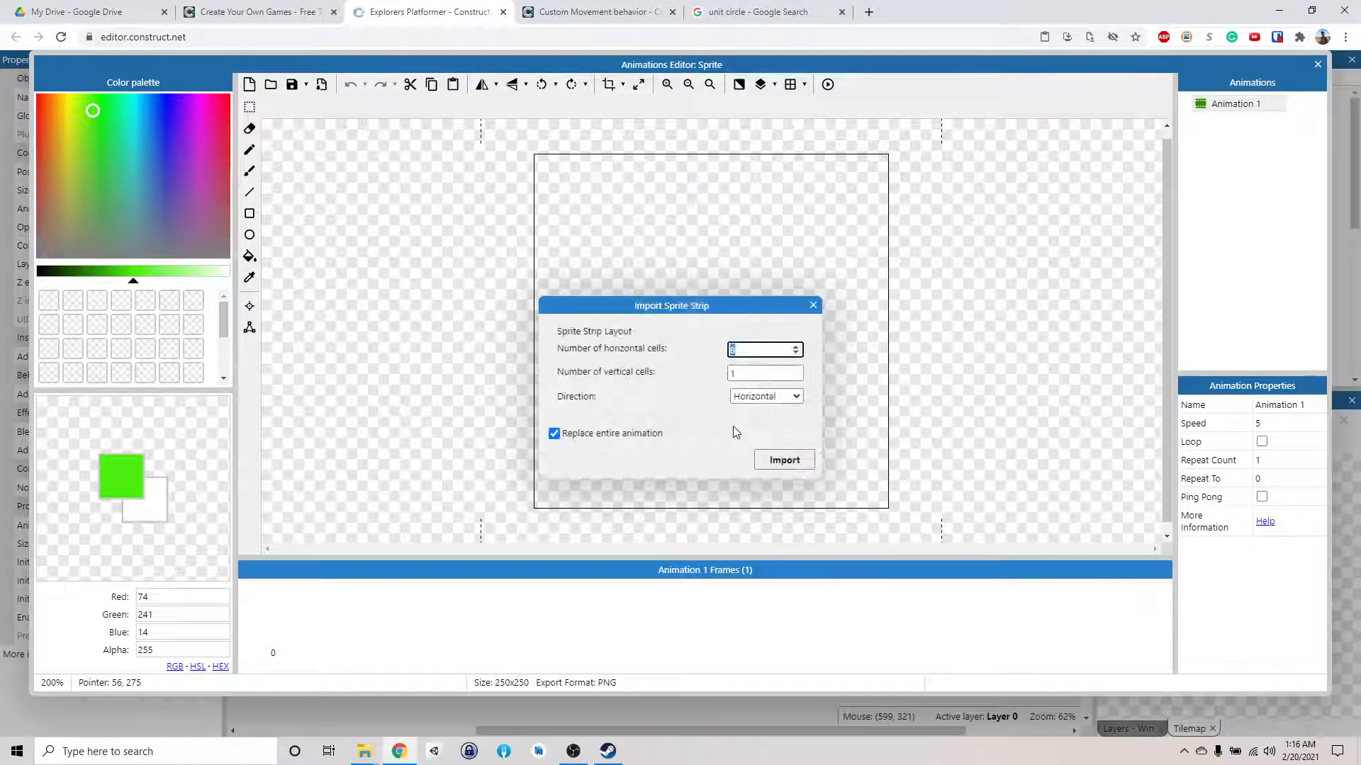
click(804, 472)
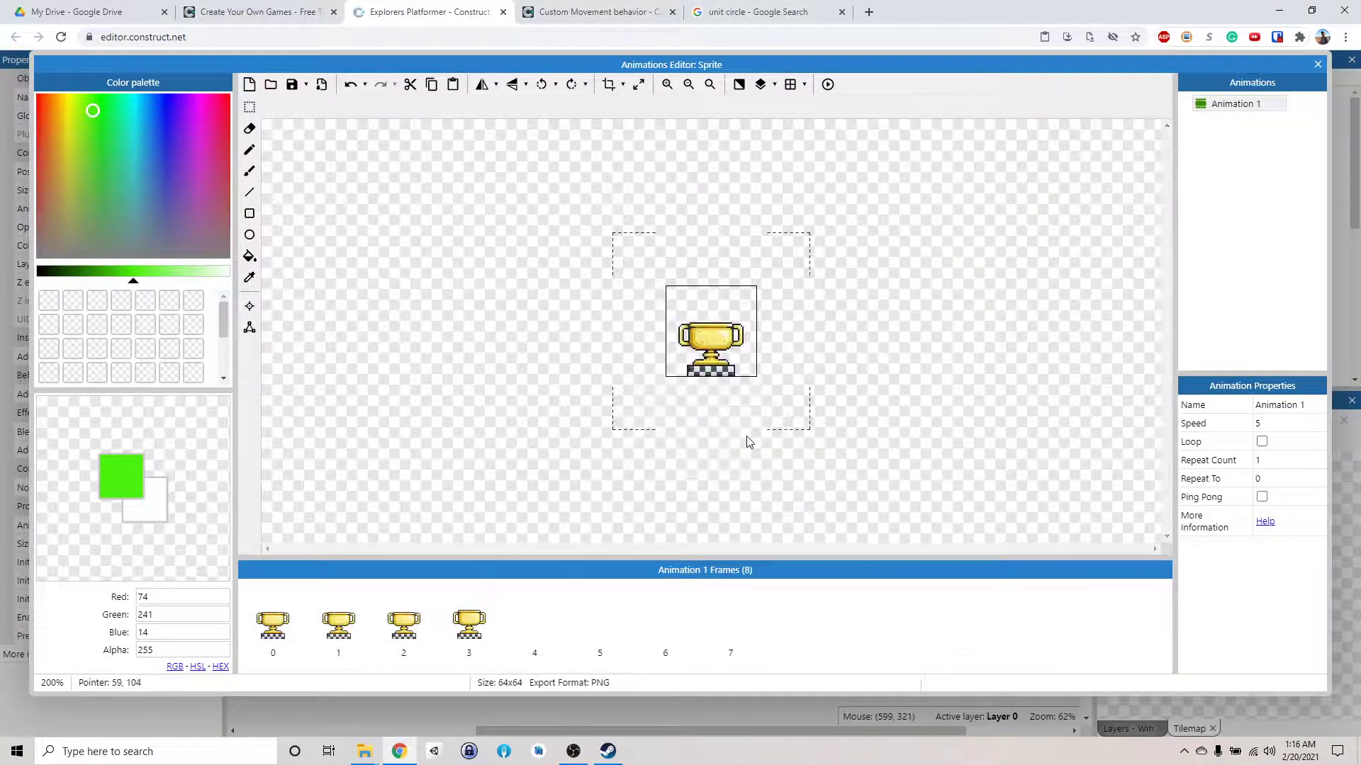
Turn on looping for the trophy's Animation 1, previewing the animation before and after the change.
click(827, 86)
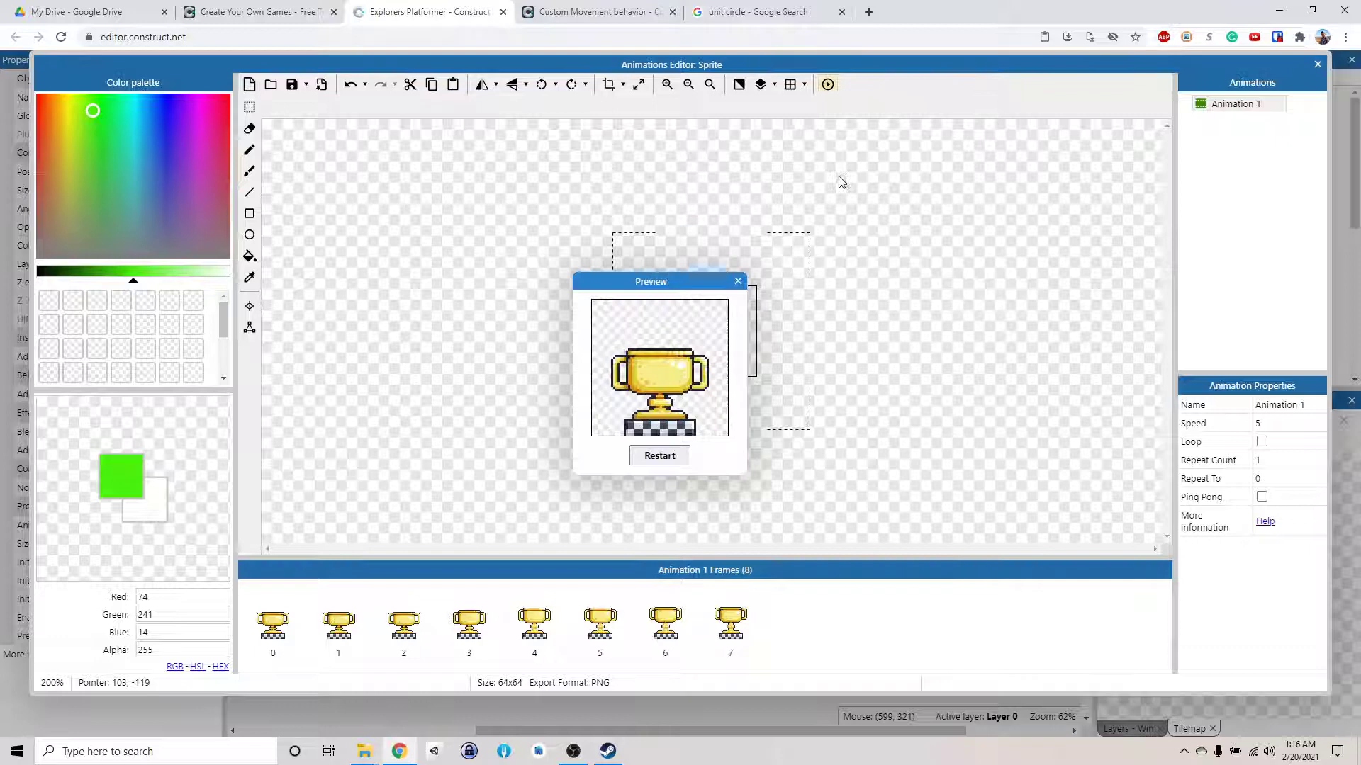
click(738, 281)
click(1262, 442)
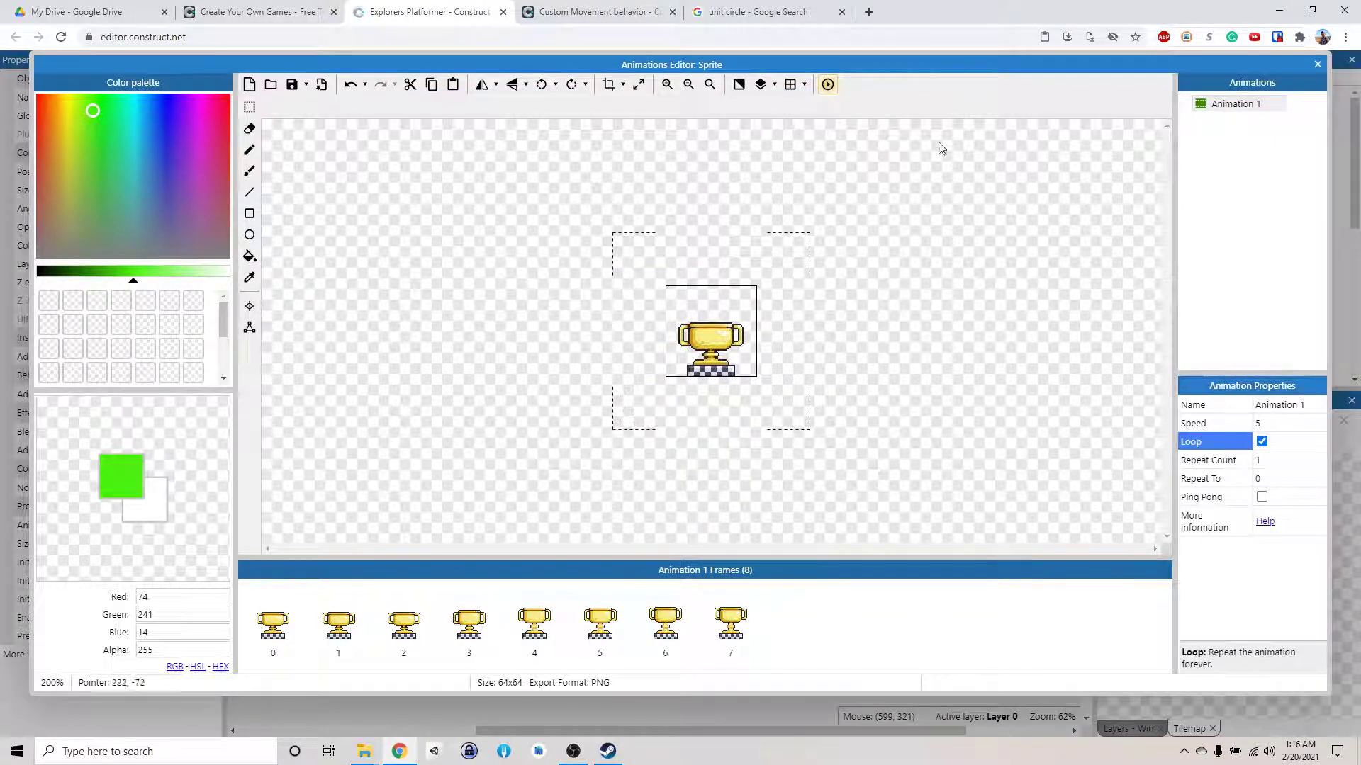
click(827, 85)
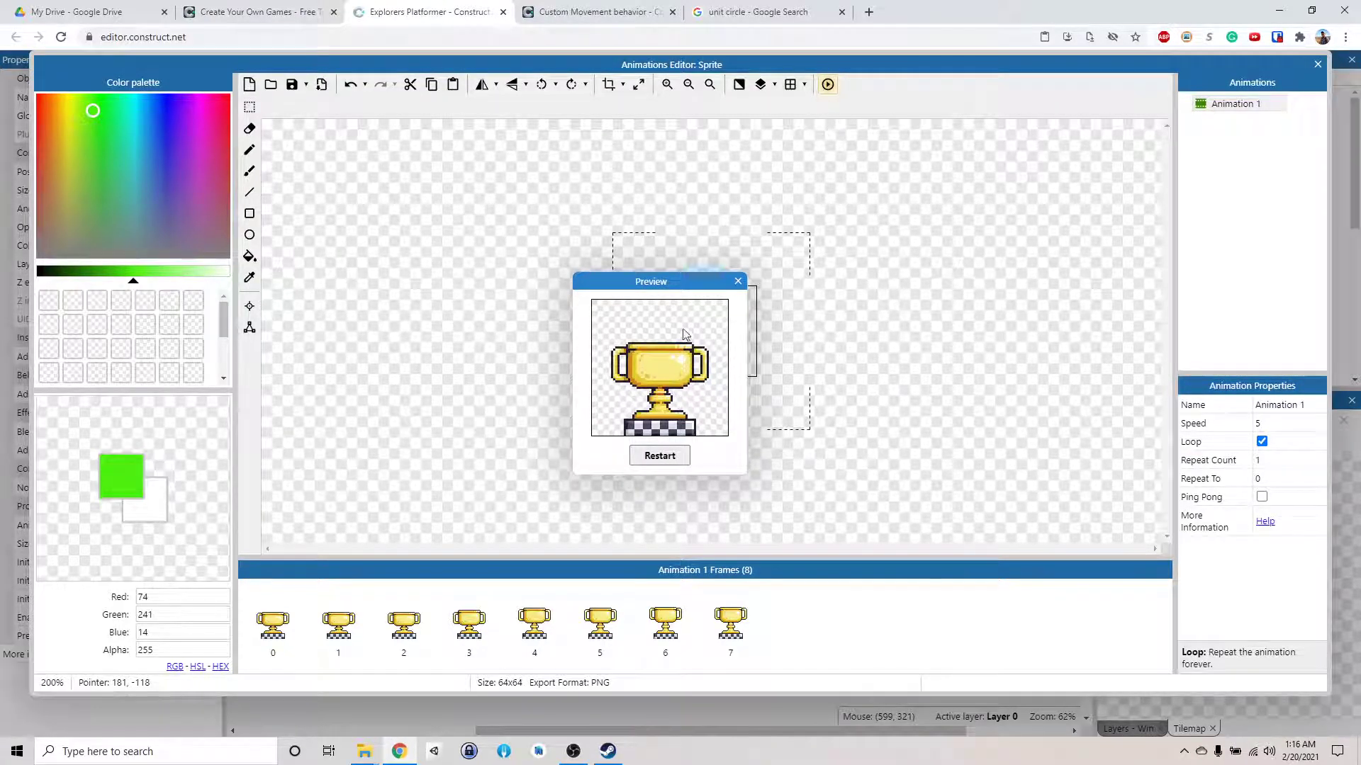
click(738, 281)
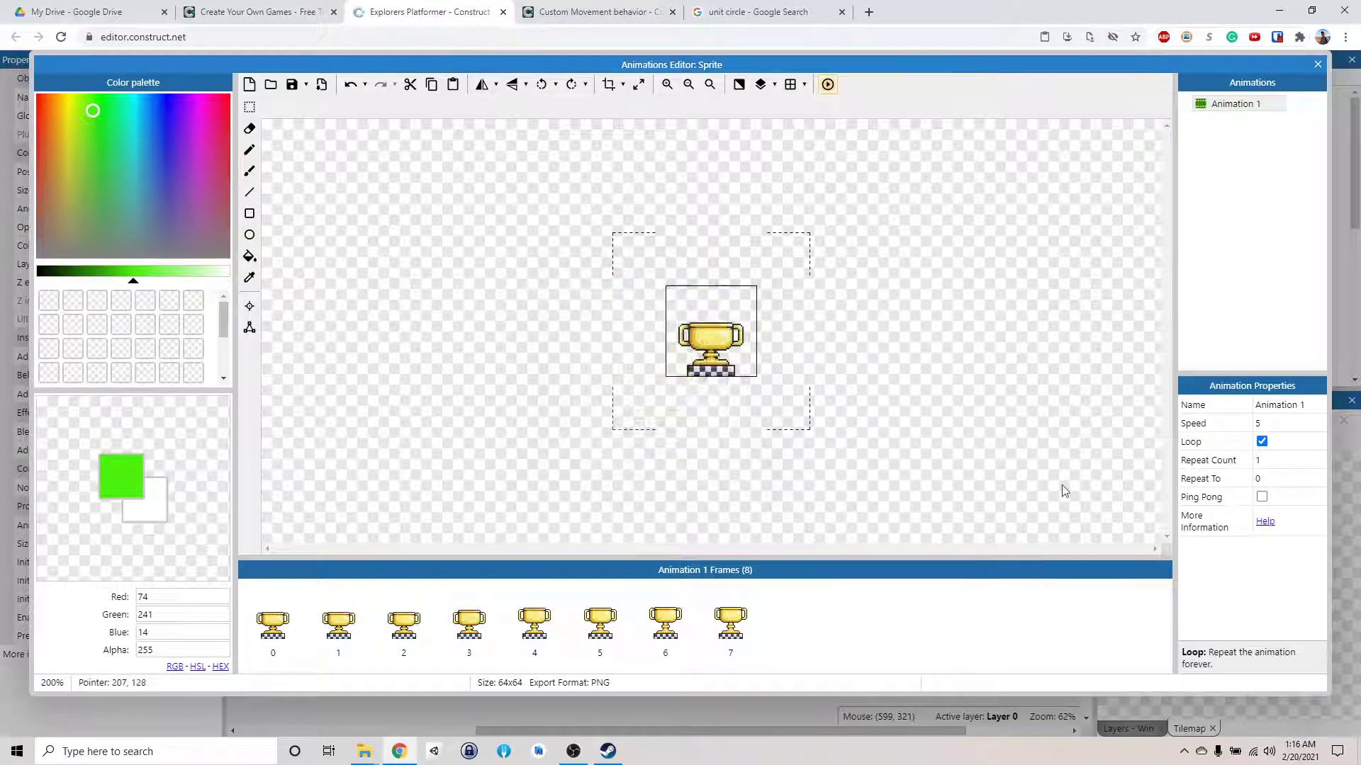
Enable Ping Pong for the trophy animation, preview it and close the animations editor.
click(1262, 497)
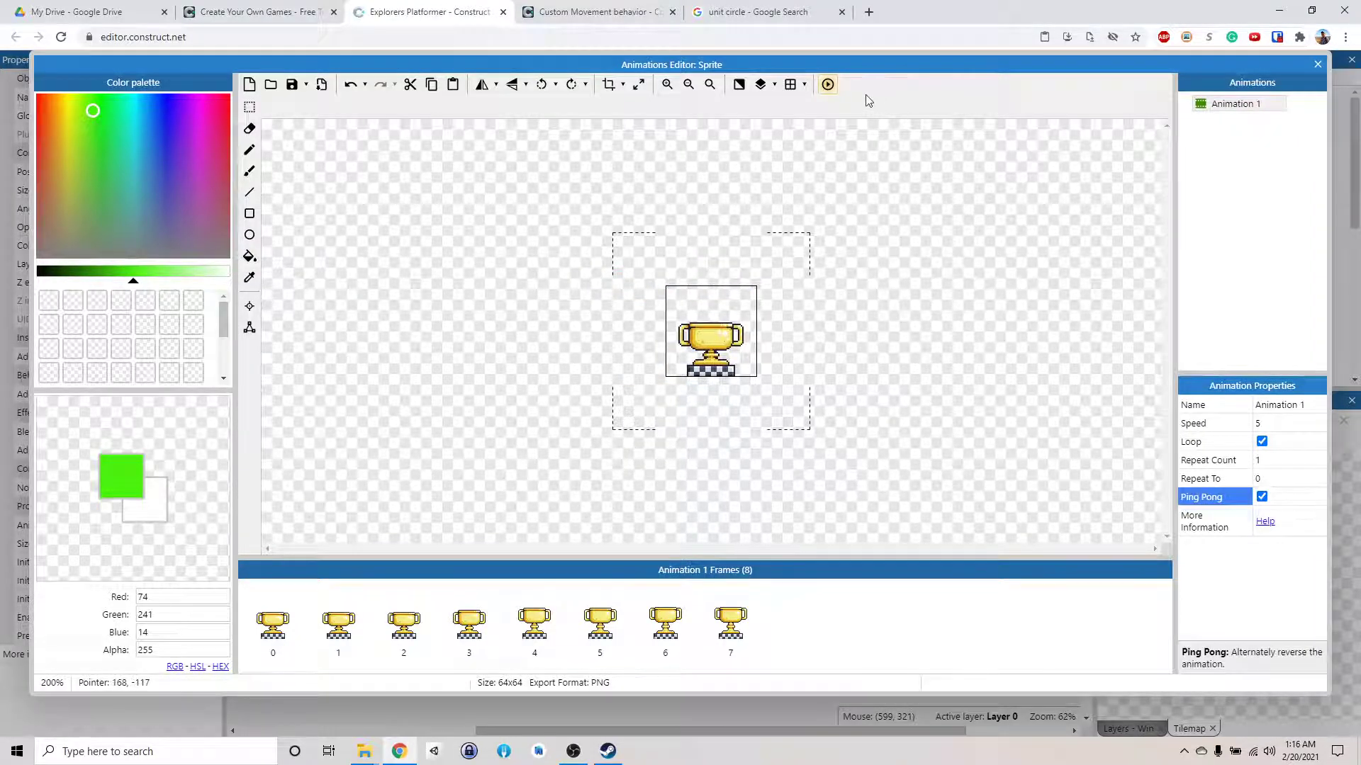
click(828, 85)
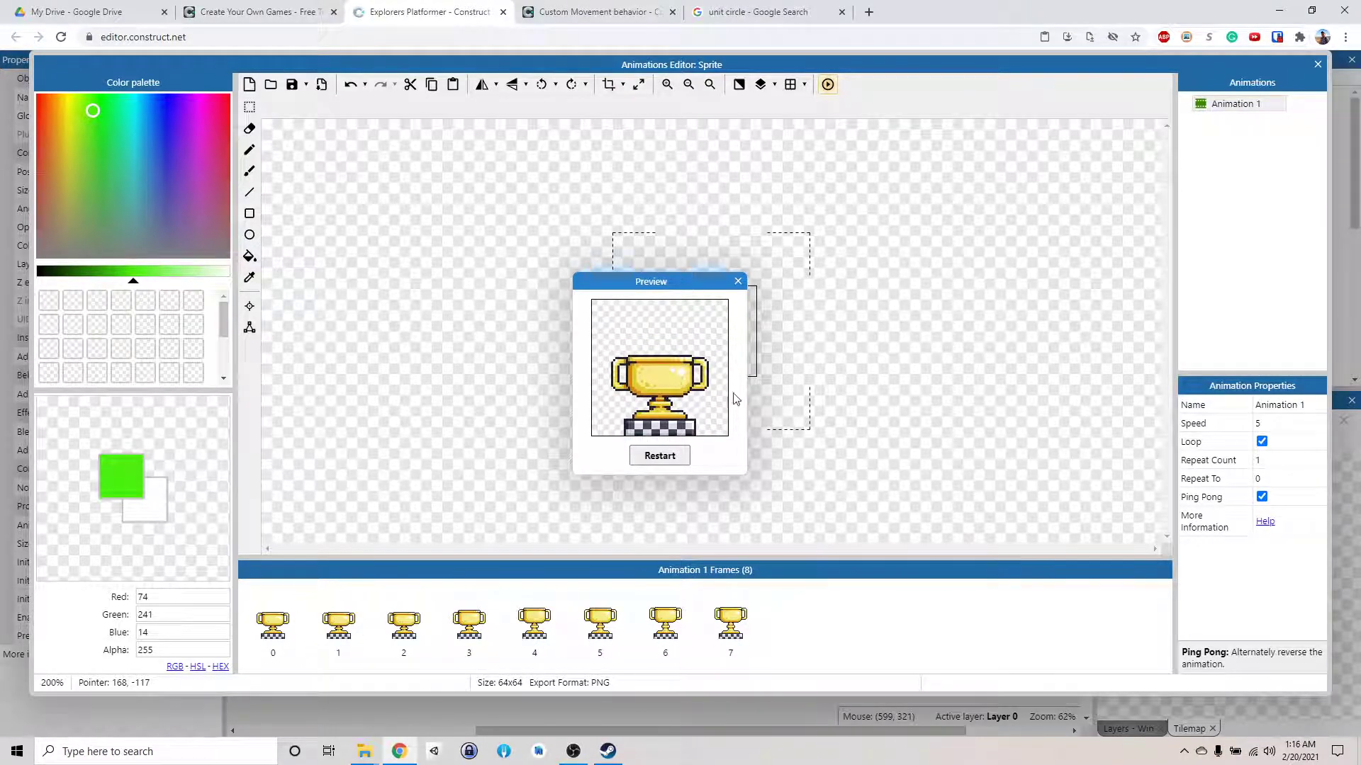
click(738, 283)
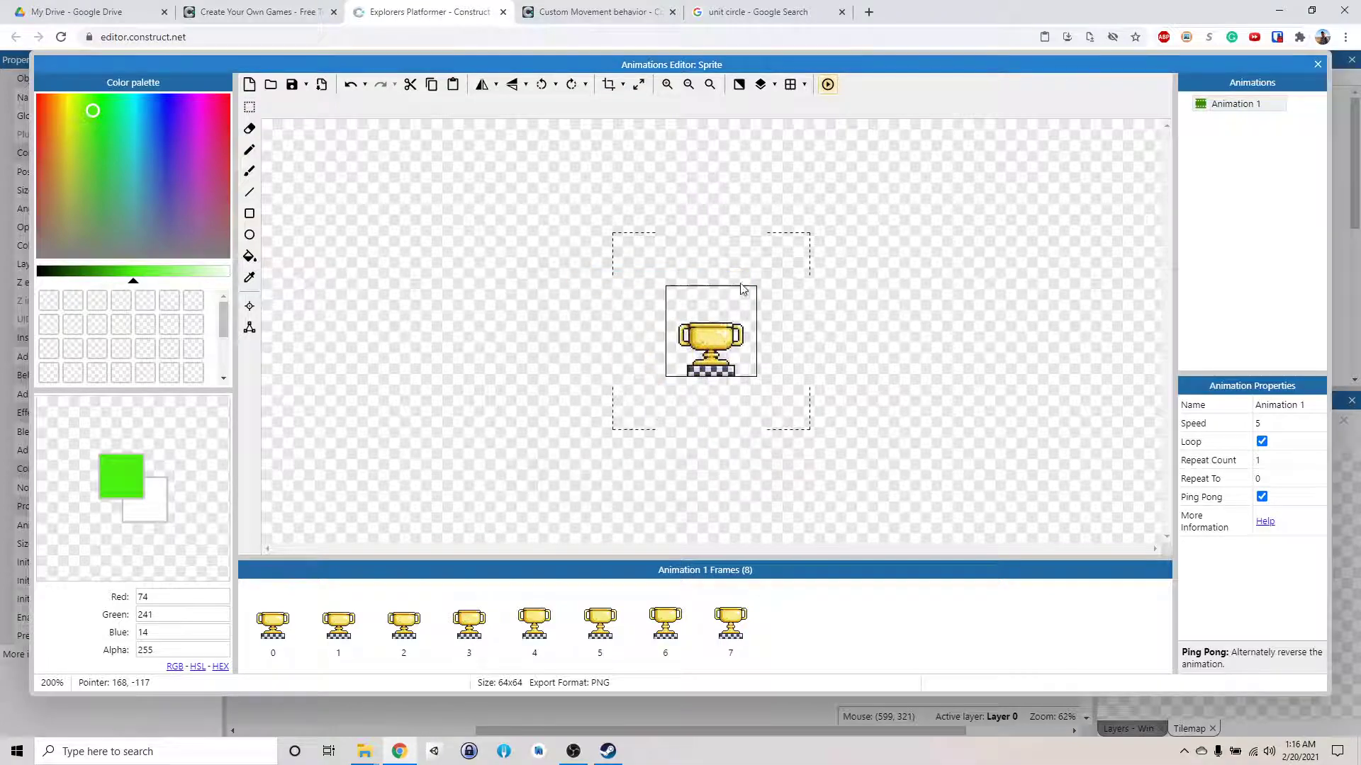
click(1317, 64)
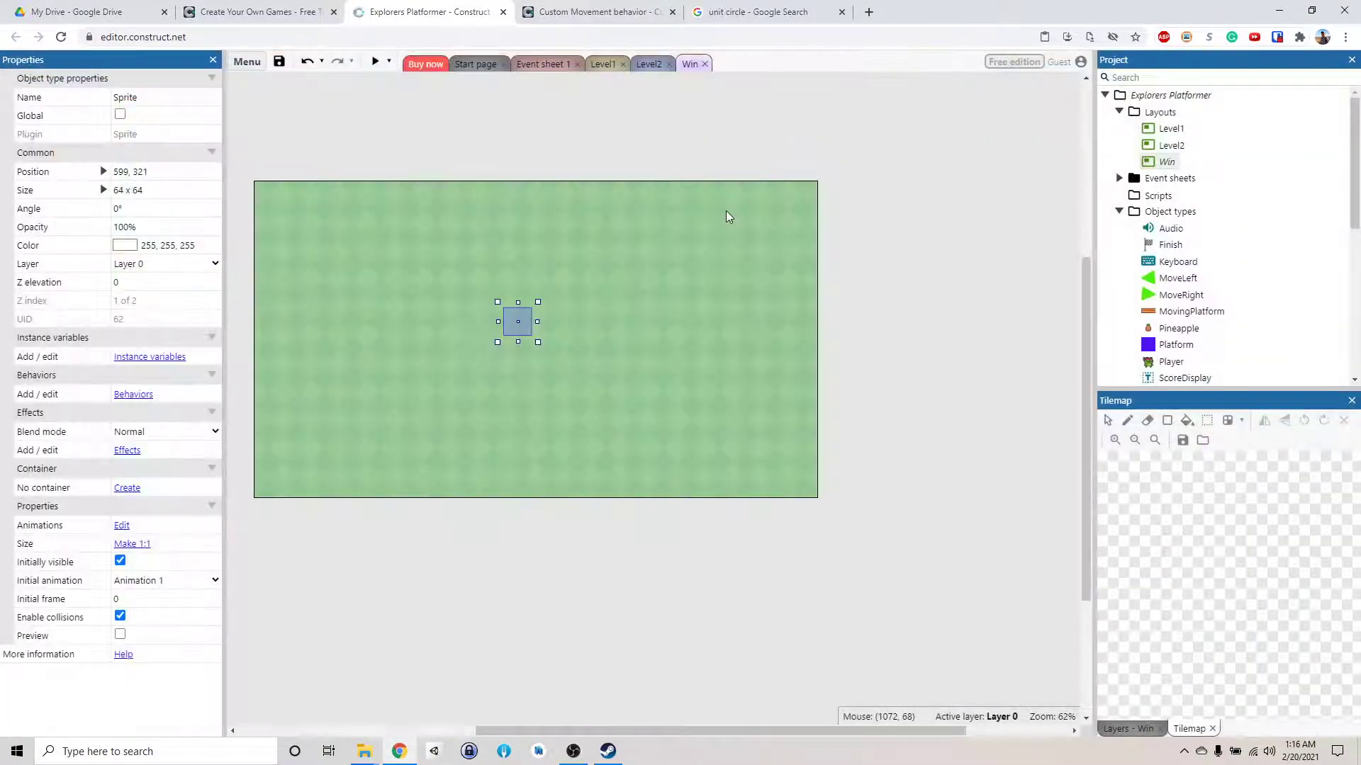
Rename the trophy sprite as Winning Cup and deselect it.
click(185, 101)
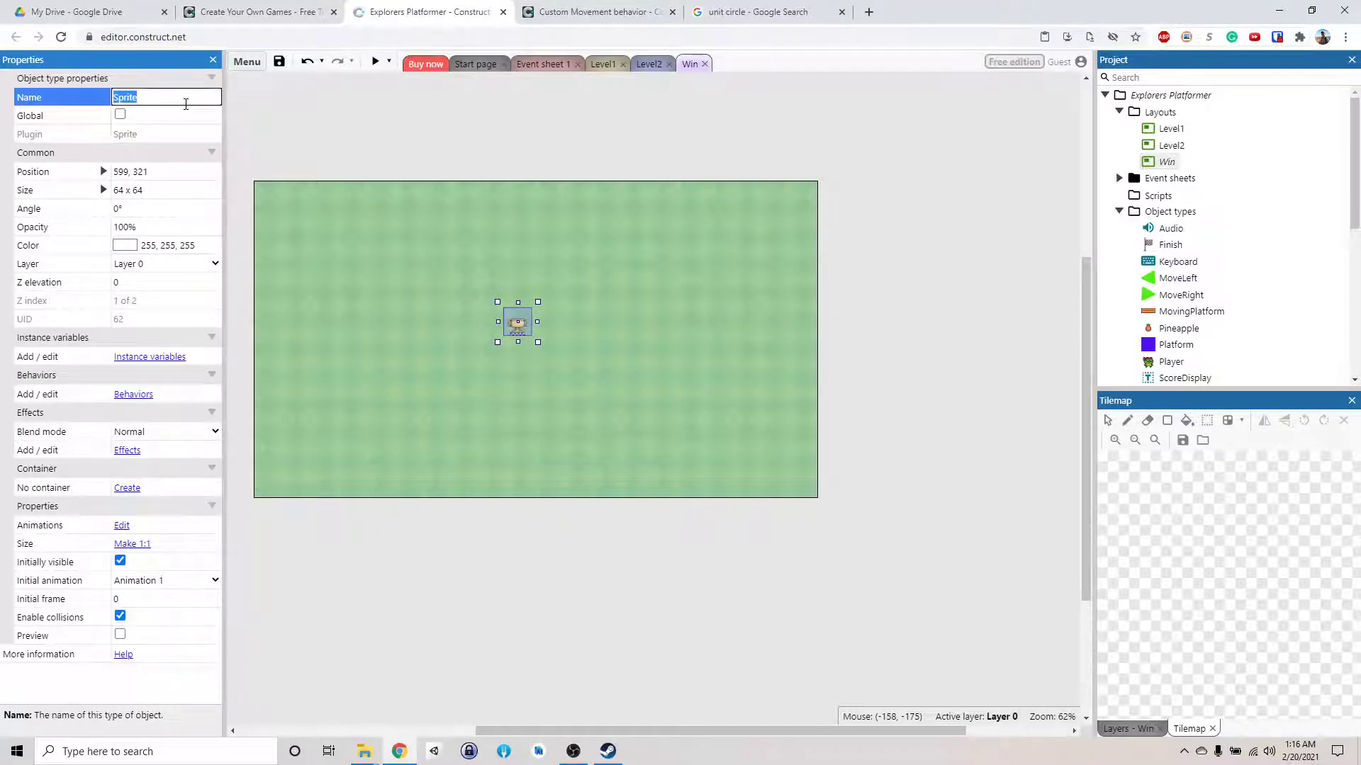
text(Winning Cup)
key(Return)
click(426, 397)
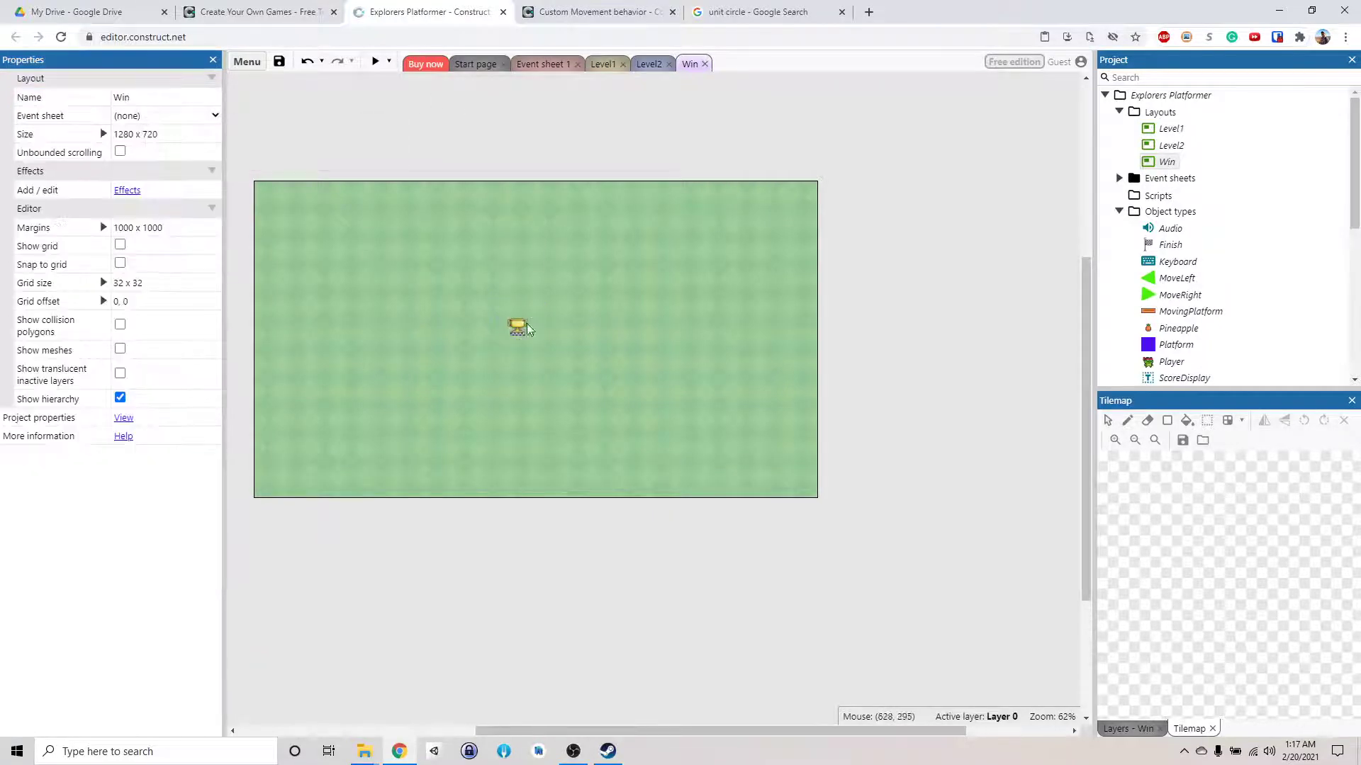
Enlarge the trophy sprite, position it just below the centre of the Win layout and deselect it.
click(519, 336)
drag(519, 337, 558, 359)
click(526, 136)
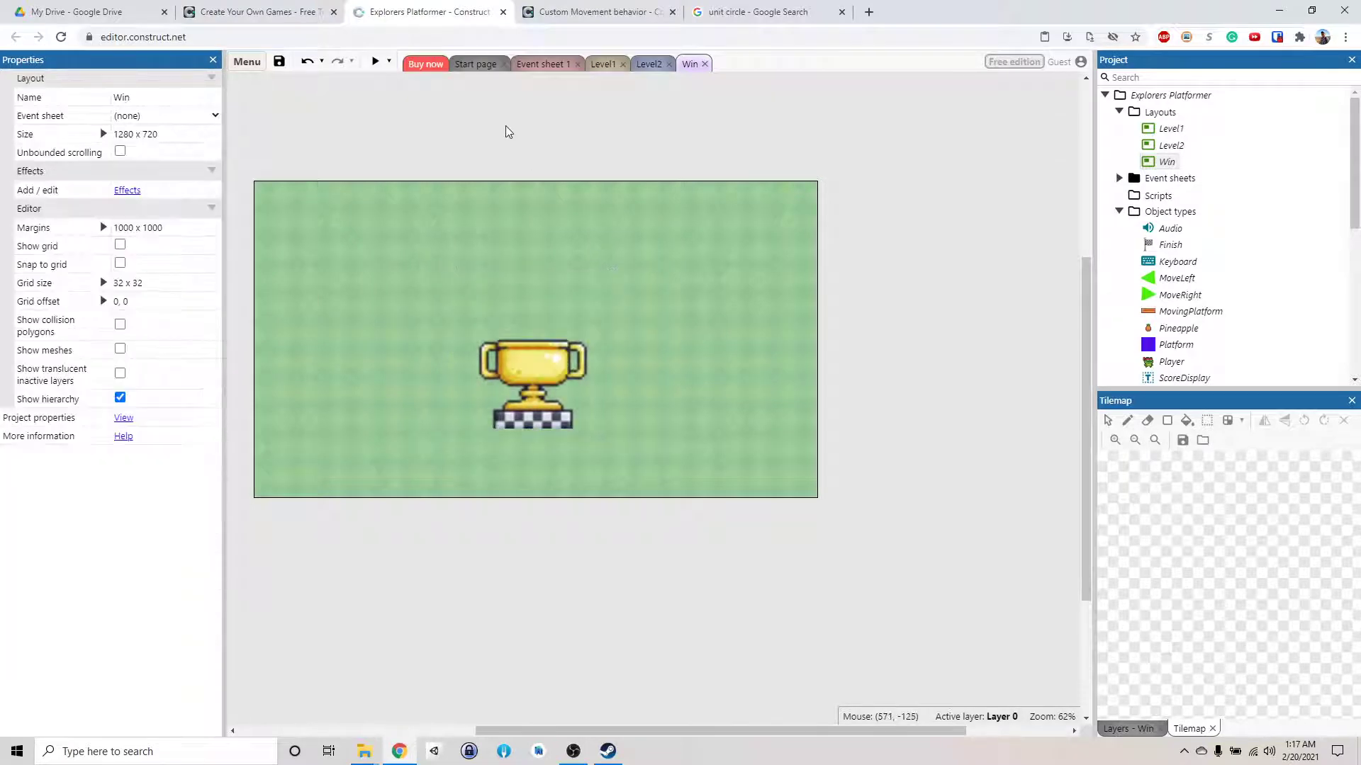
Insert a new Text object above the trophy in the Win layout.
right_click(497, 145)
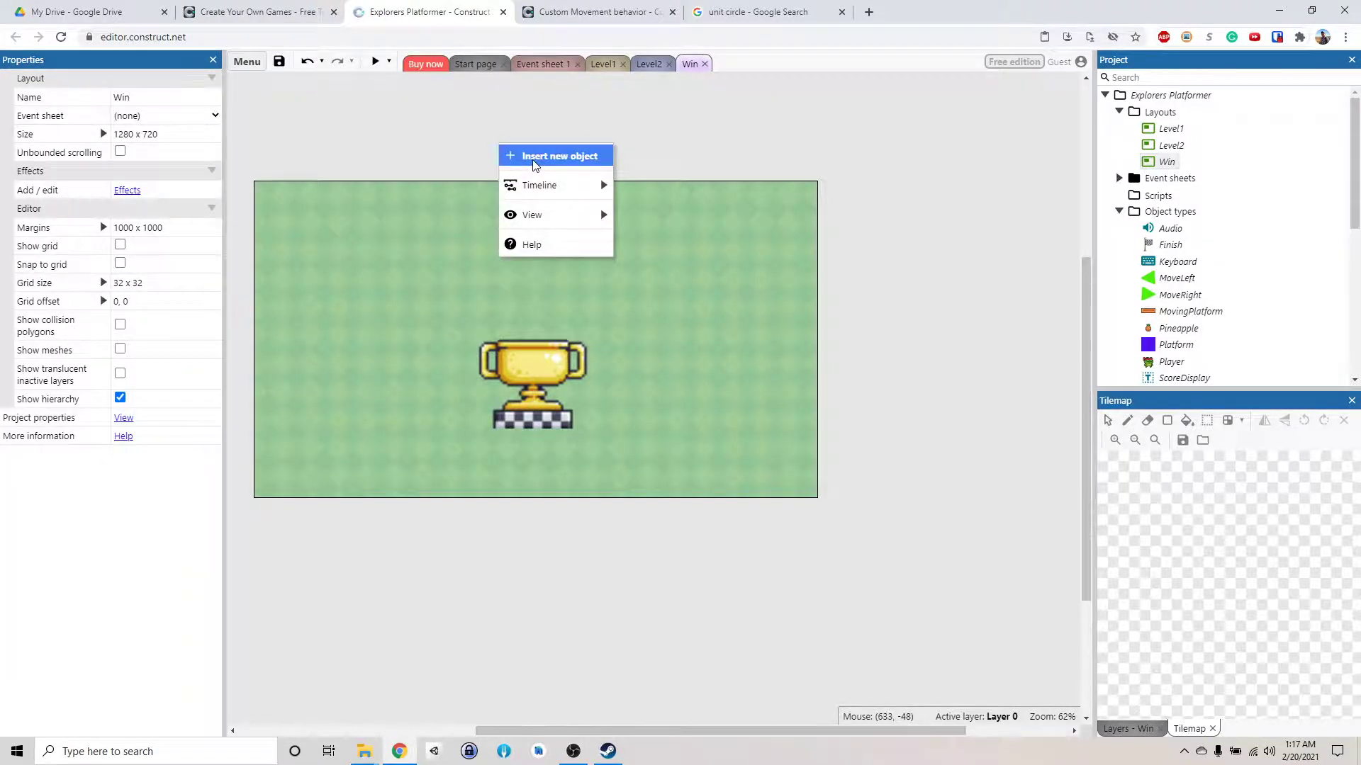
click(533, 161)
scroll(634, 394, down, 1)
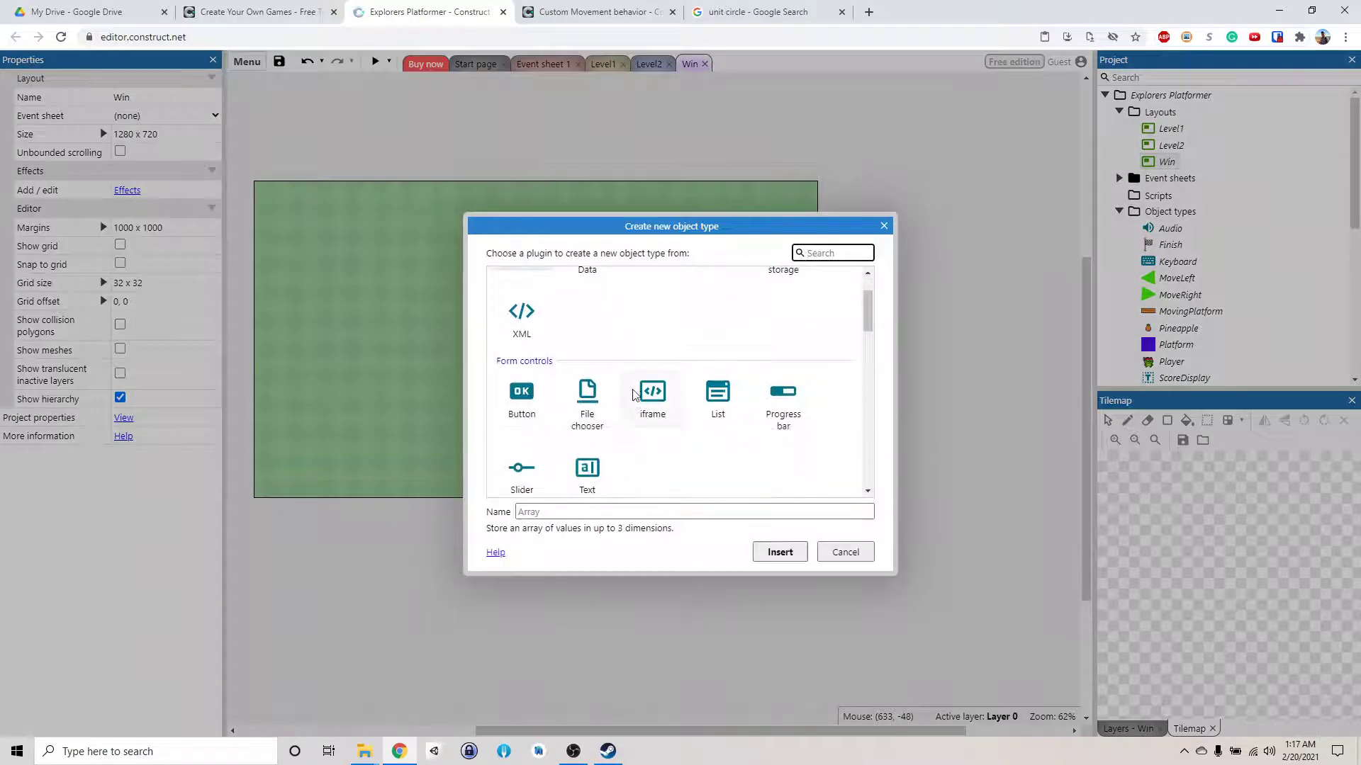
scroll(636, 395, down, 5)
scroll(635, 395, down, 3)
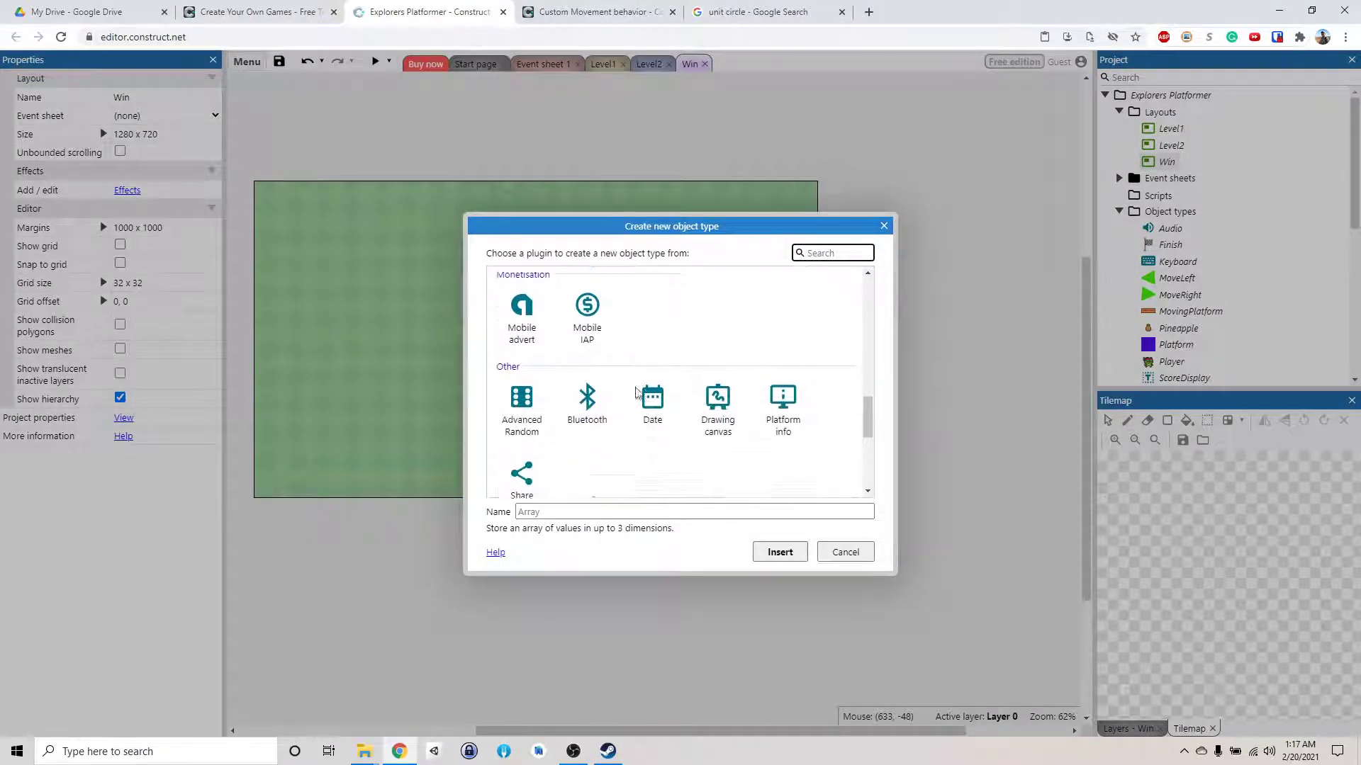
scroll(638, 394, up, 8)
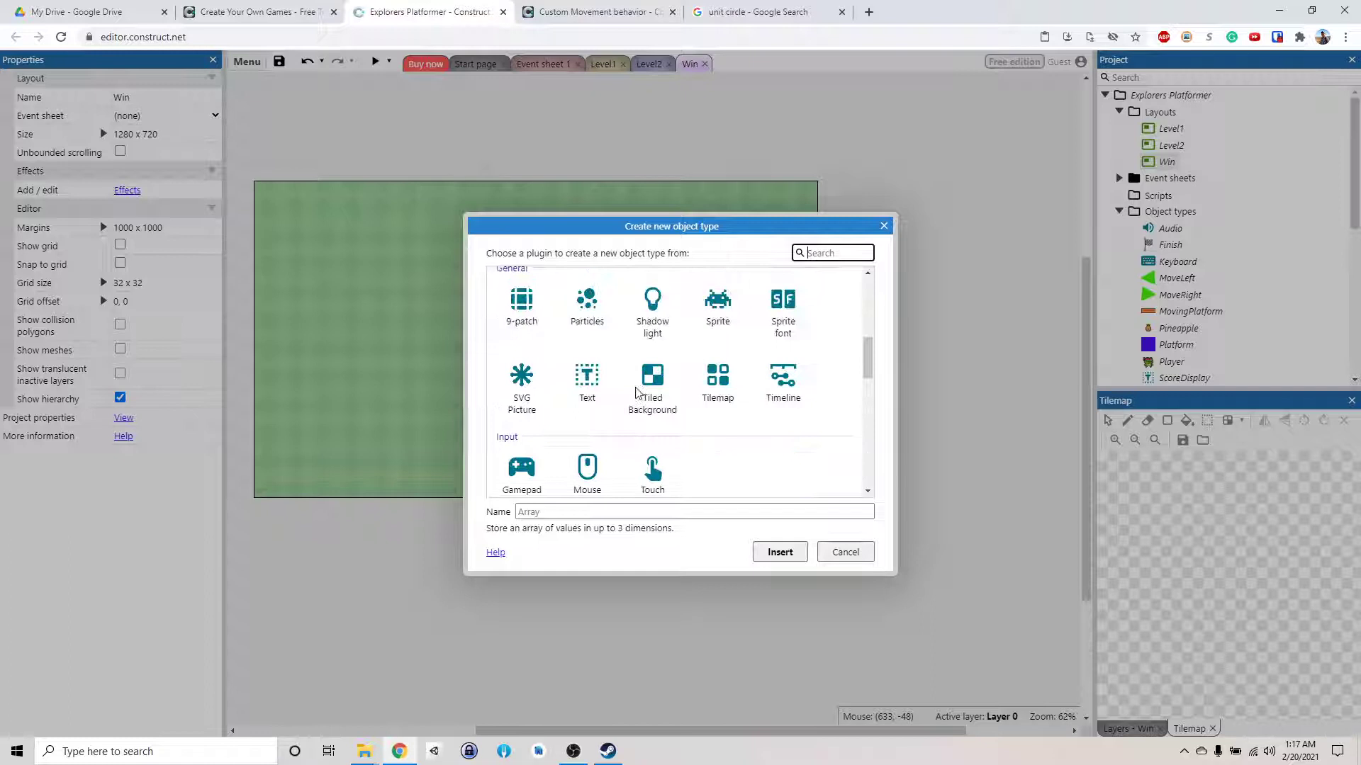
scroll(638, 393, down, 7)
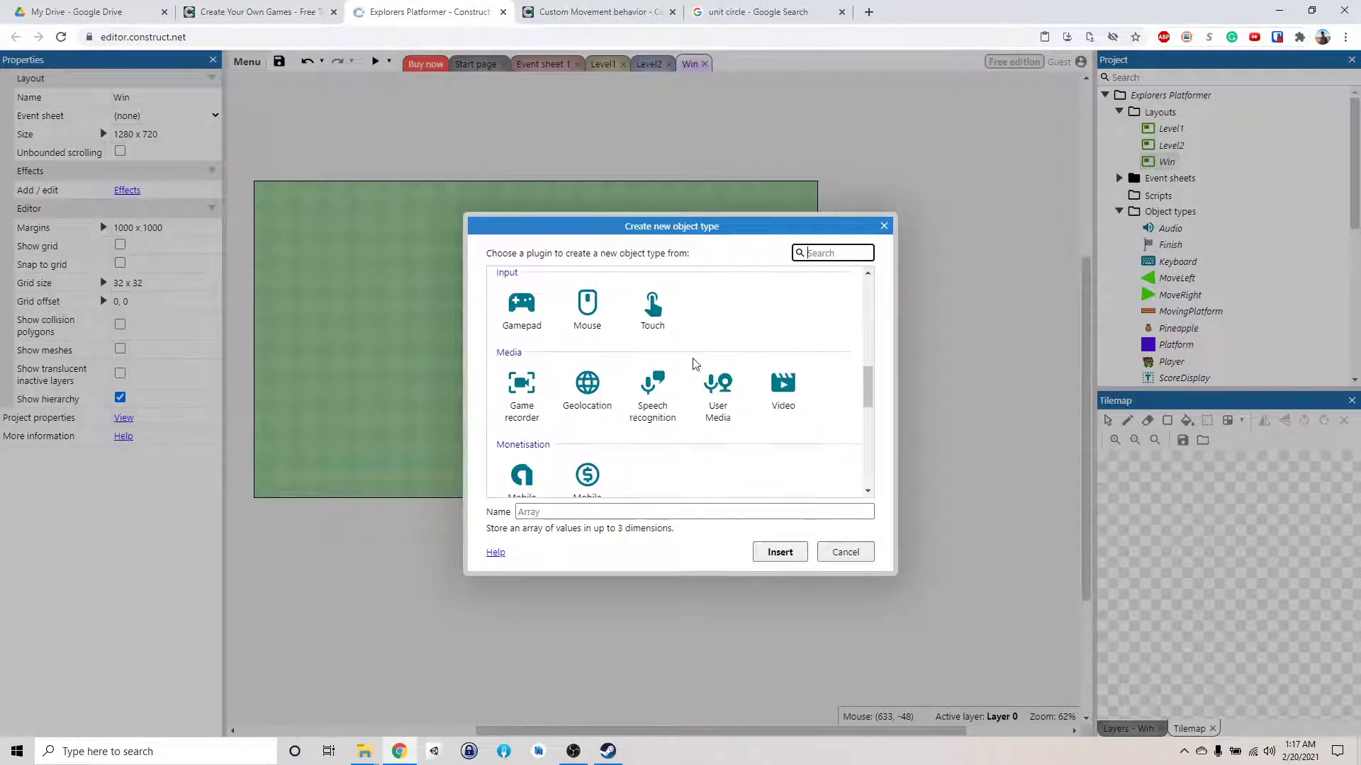
scroll(647, 384, up, 2)
scroll(647, 384, up, 4)
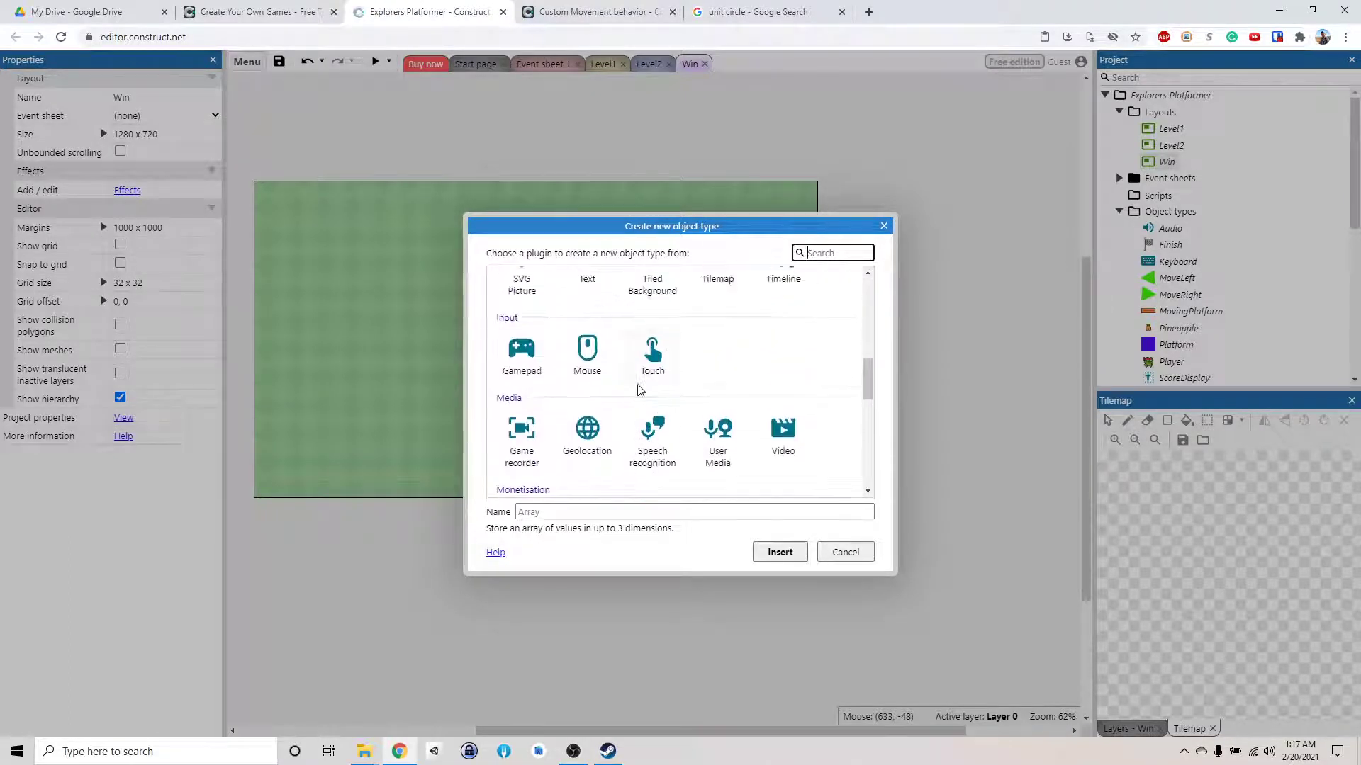
click(597, 356)
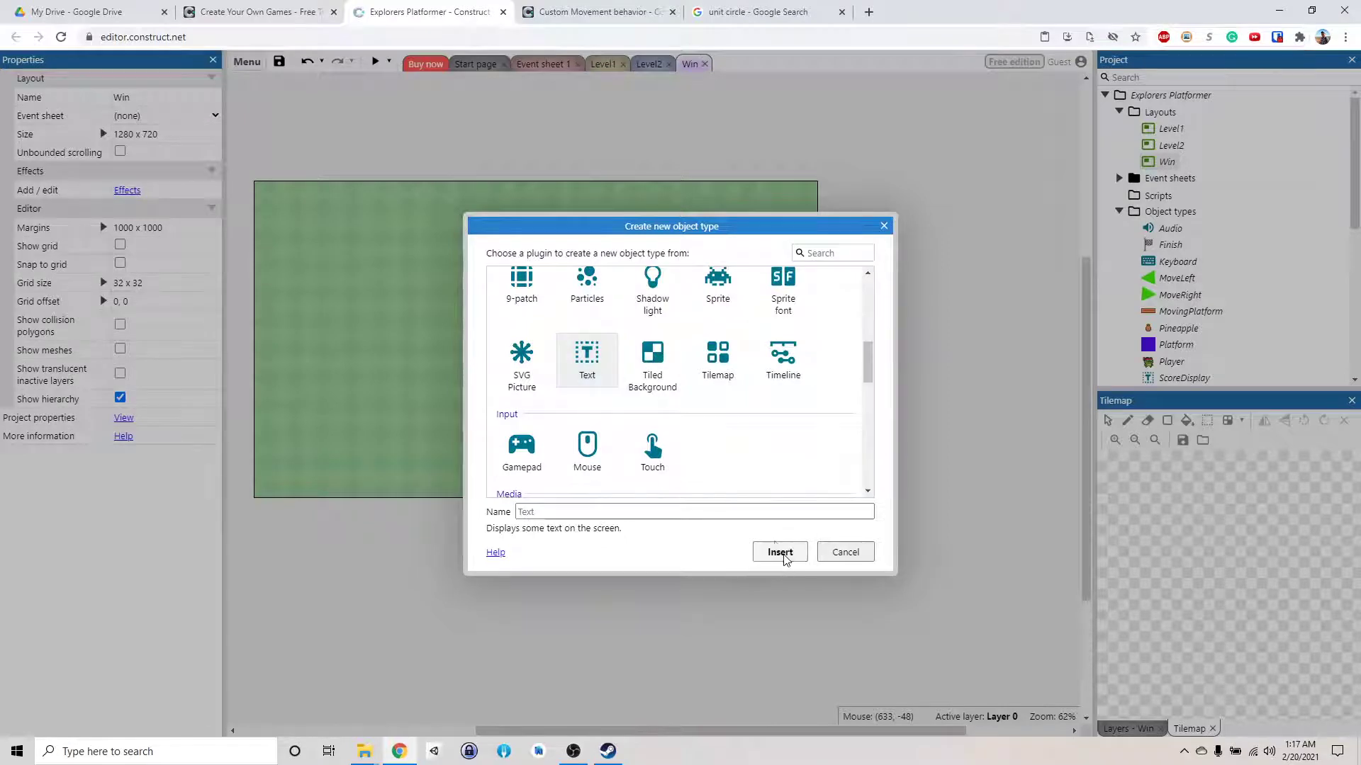
click(779, 552)
click(437, 244)
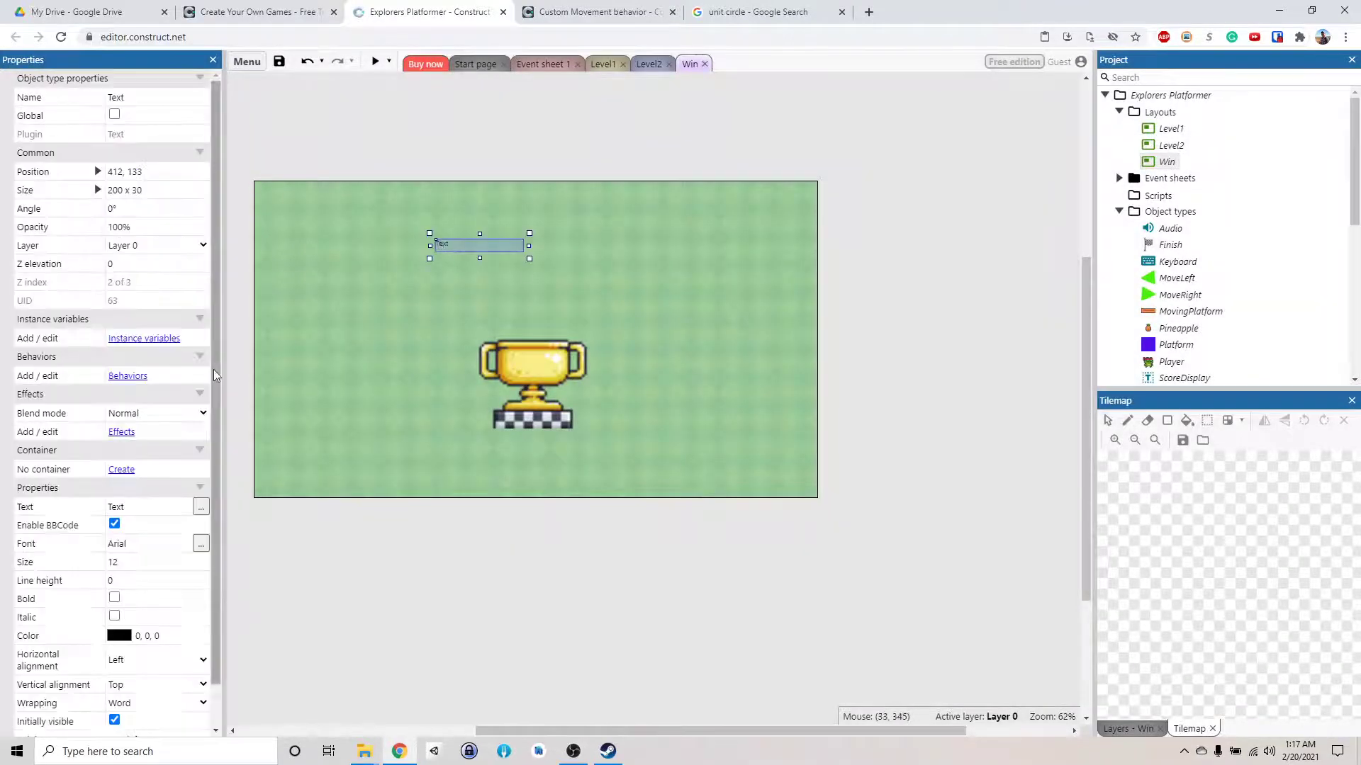
Set the text object's content to "Congrats, You Won!".
click(84, 507)
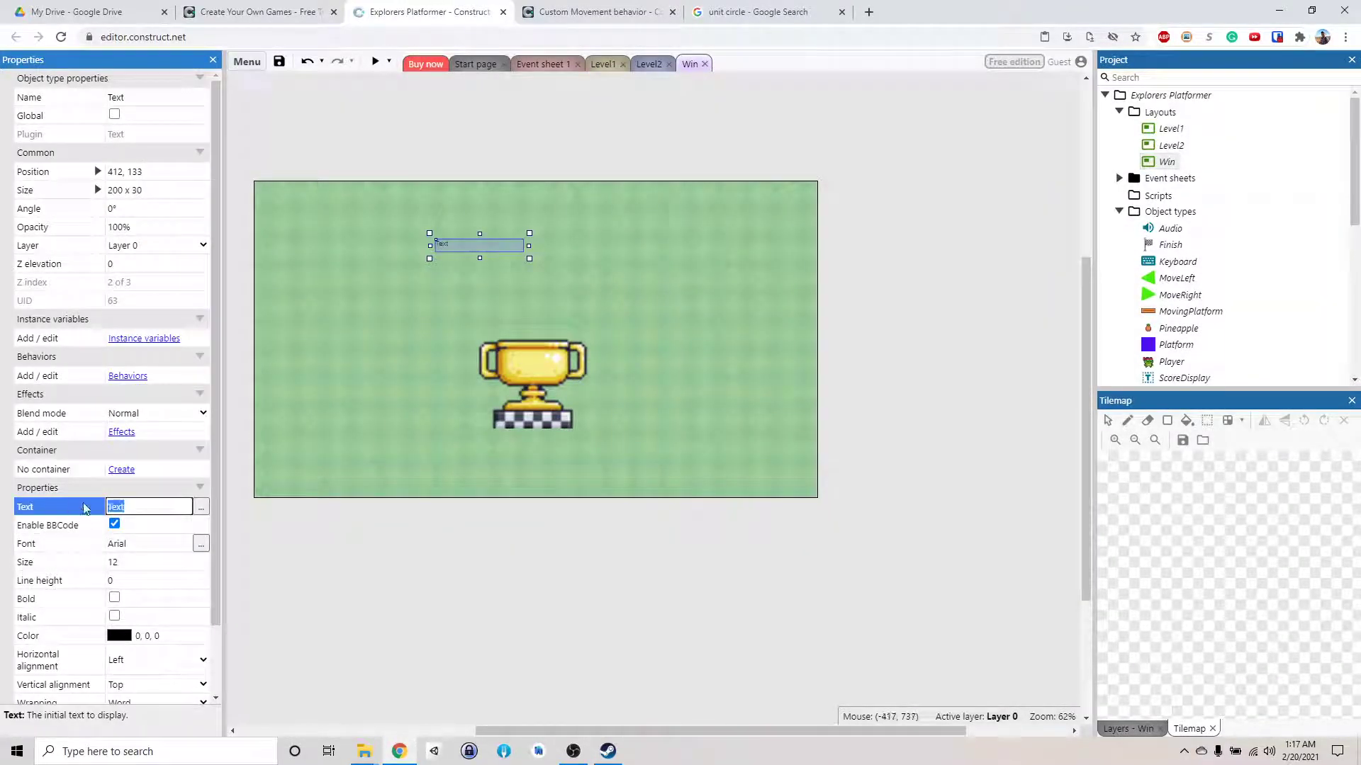
text(You WO)
key(BackSpace)
text(on!)
click(30, 504)
text(Congrats)
key(BackSpace)
text(, You Won)
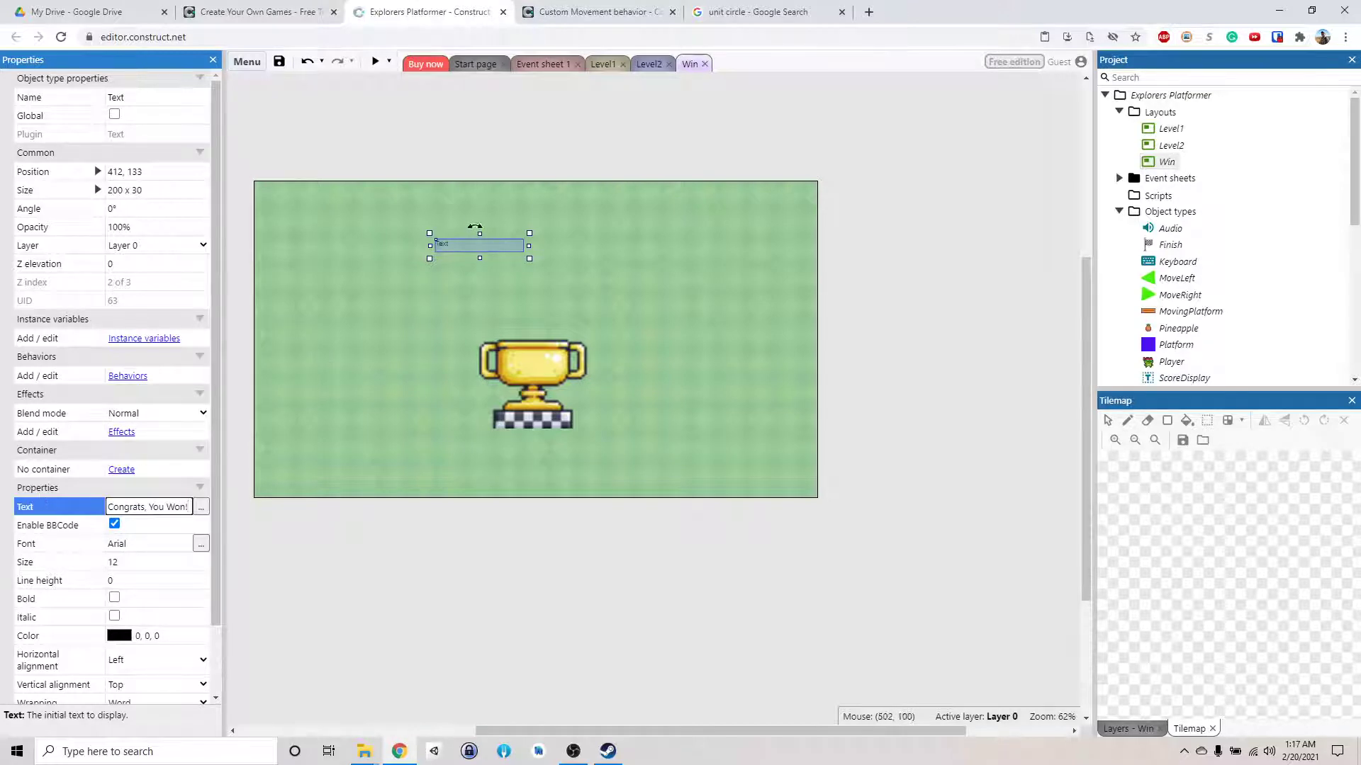
Try a font size of 500 for the congratulations text and enlarge its box to about 599 x 236.
key(Tab)
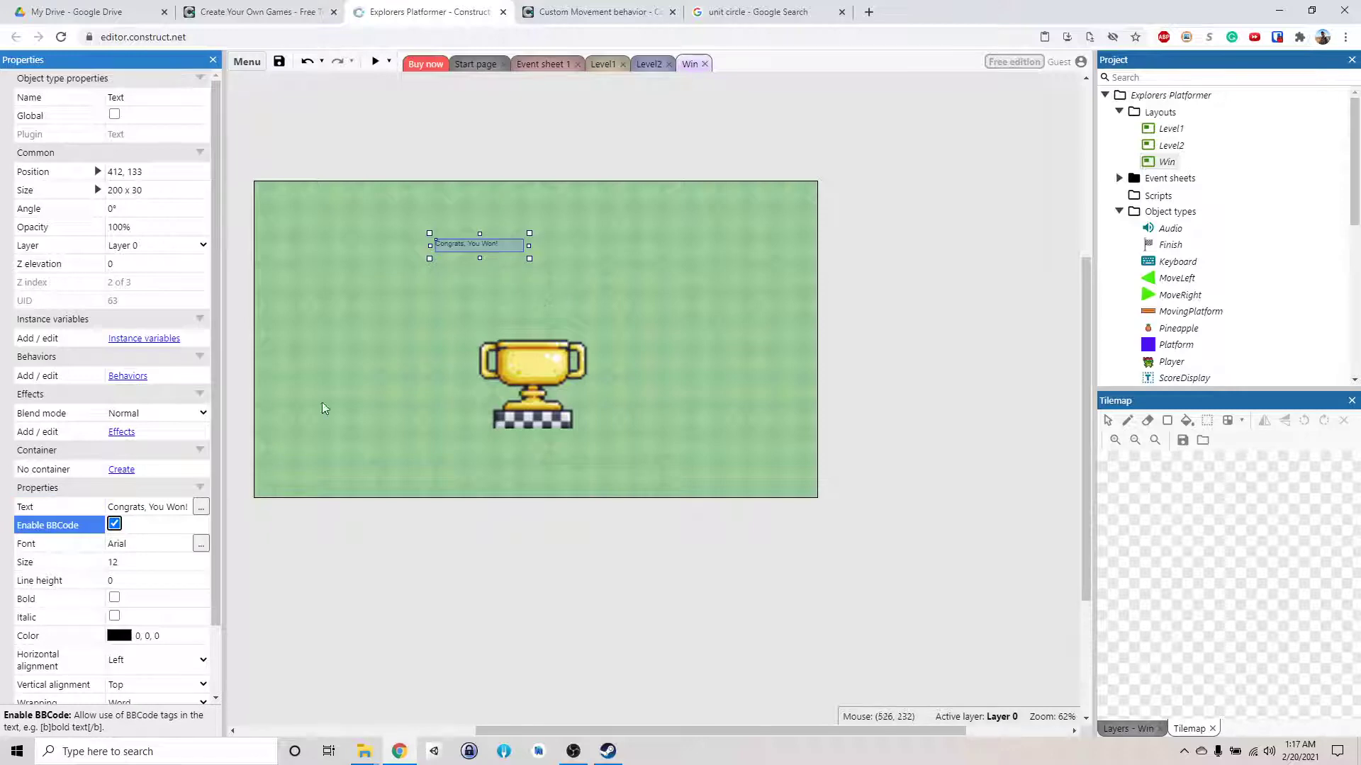
click(154, 567)
text(500)
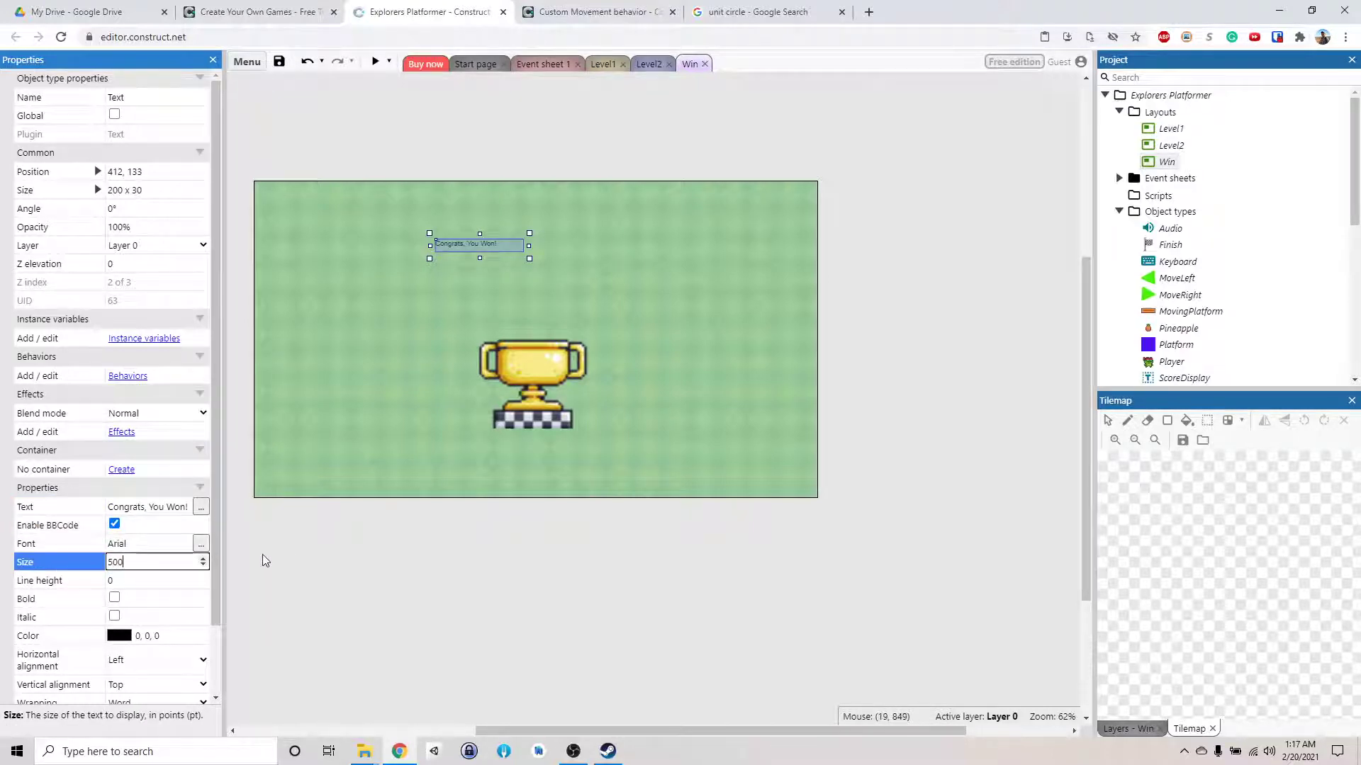
key(Tab)
click(150, 567)
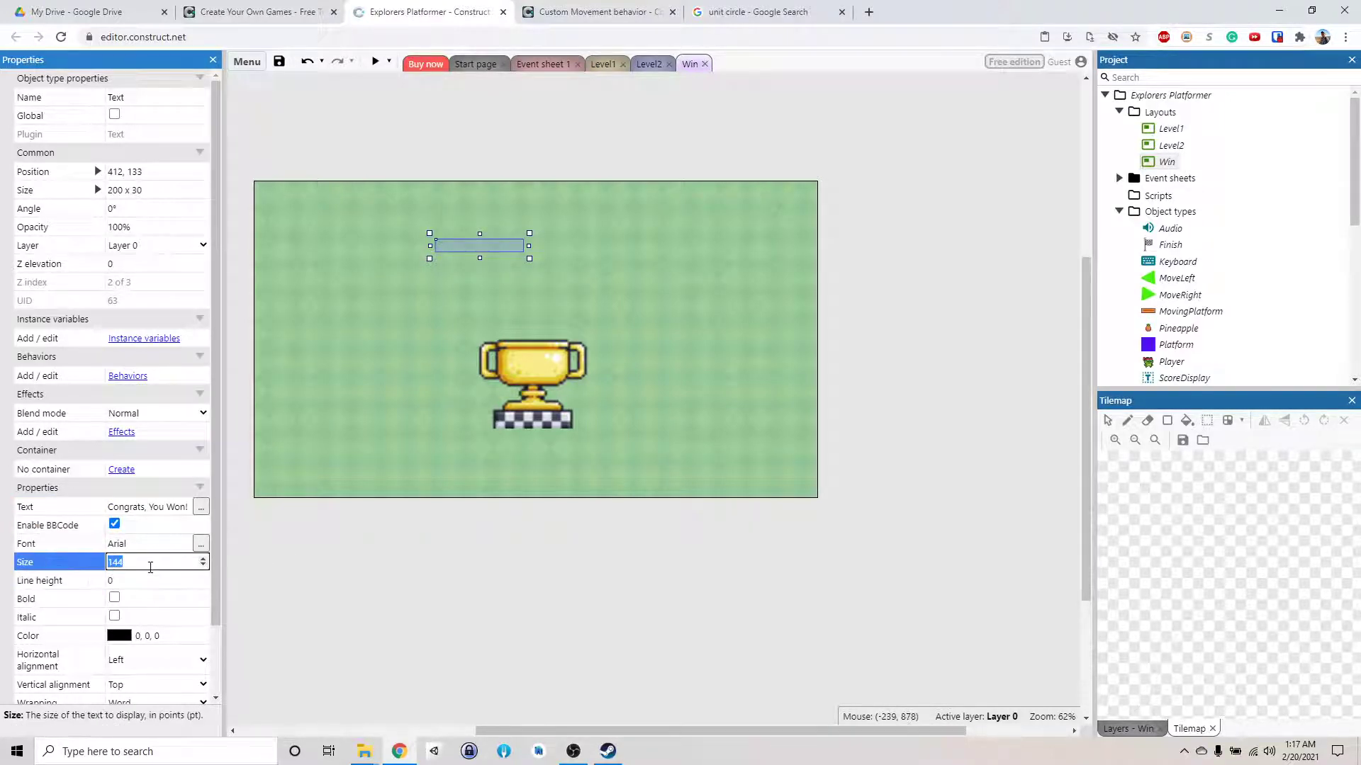
drag(529, 259, 705, 349)
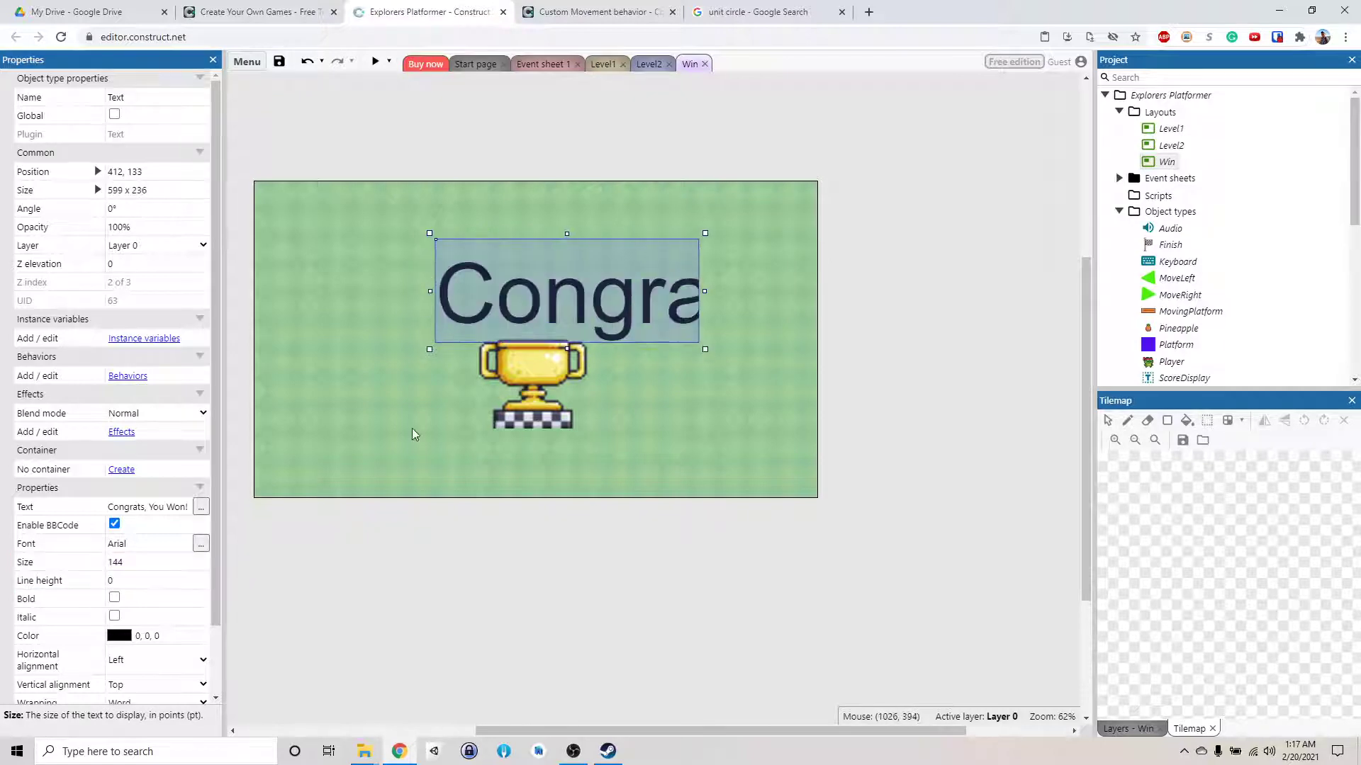
Set the congratulations text's font size to 50 and resize its box to about 802 x 100.
click(139, 562)
text(50)
key(Tab)
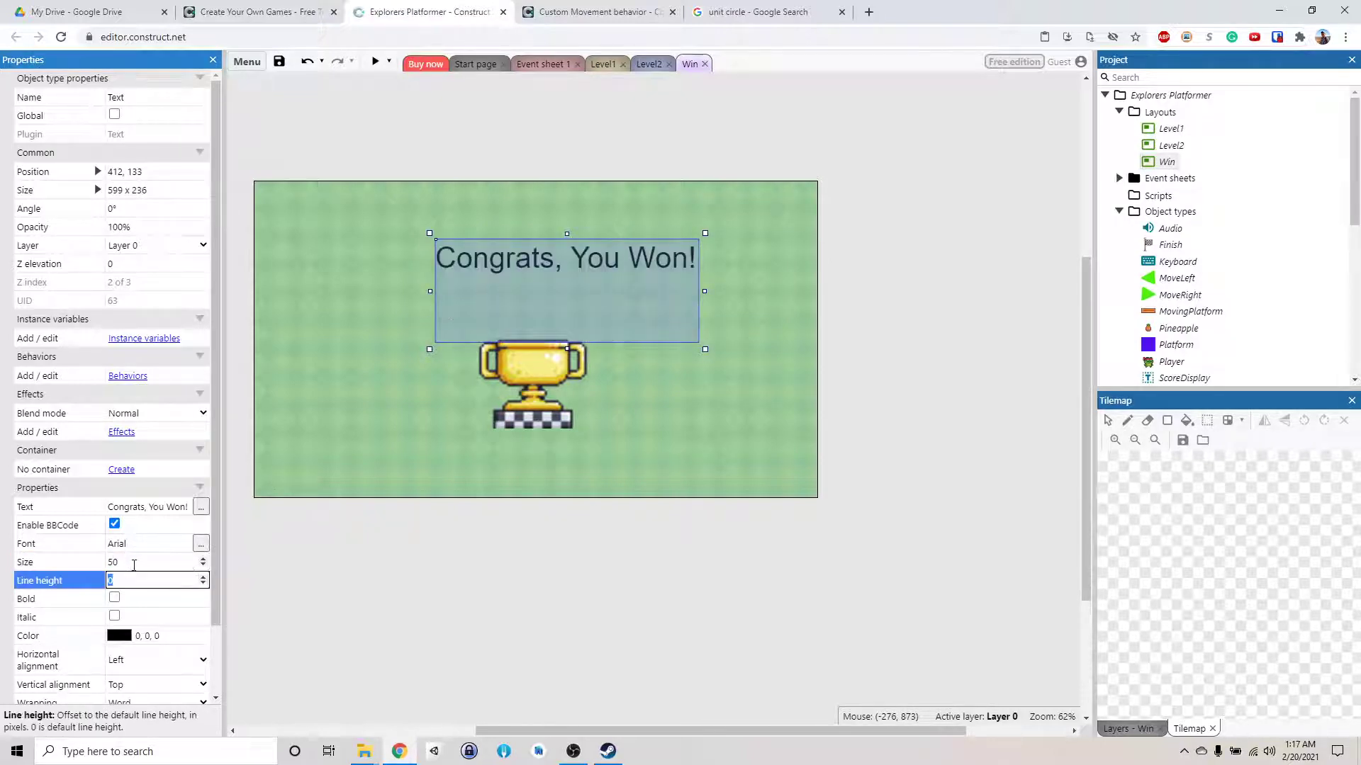
drag(430, 348, 340, 290)
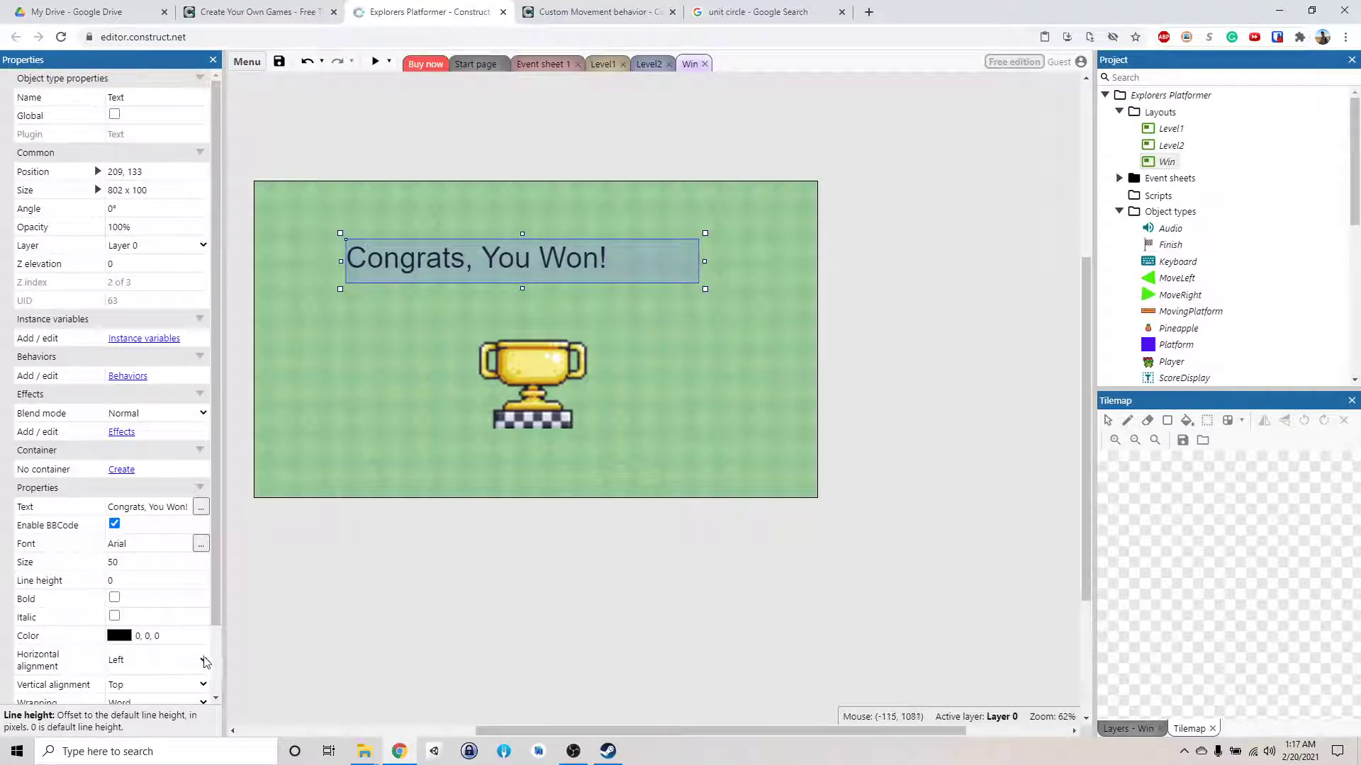
Align the congratulations text horizontally to Center, move its box slightly up to the layout's middle above the trophy, and deselect it.
click(157, 660)
click(159, 695)
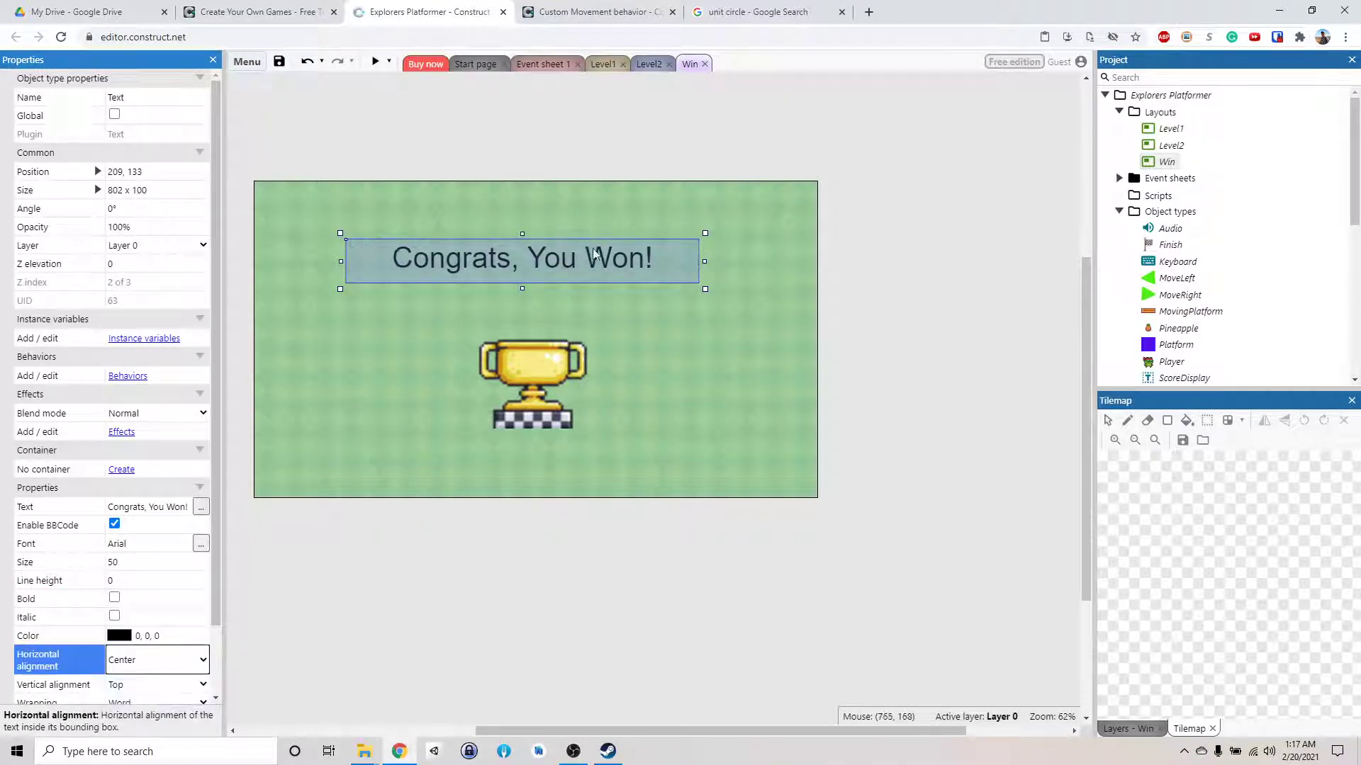
mouse_move(592, 258)
mouse_down()
mouse_move(593, 245)
mouse_move(620, 248)
mouse_move(600, 242)
mouse_up()
click(620, 286)
click(510, 172)
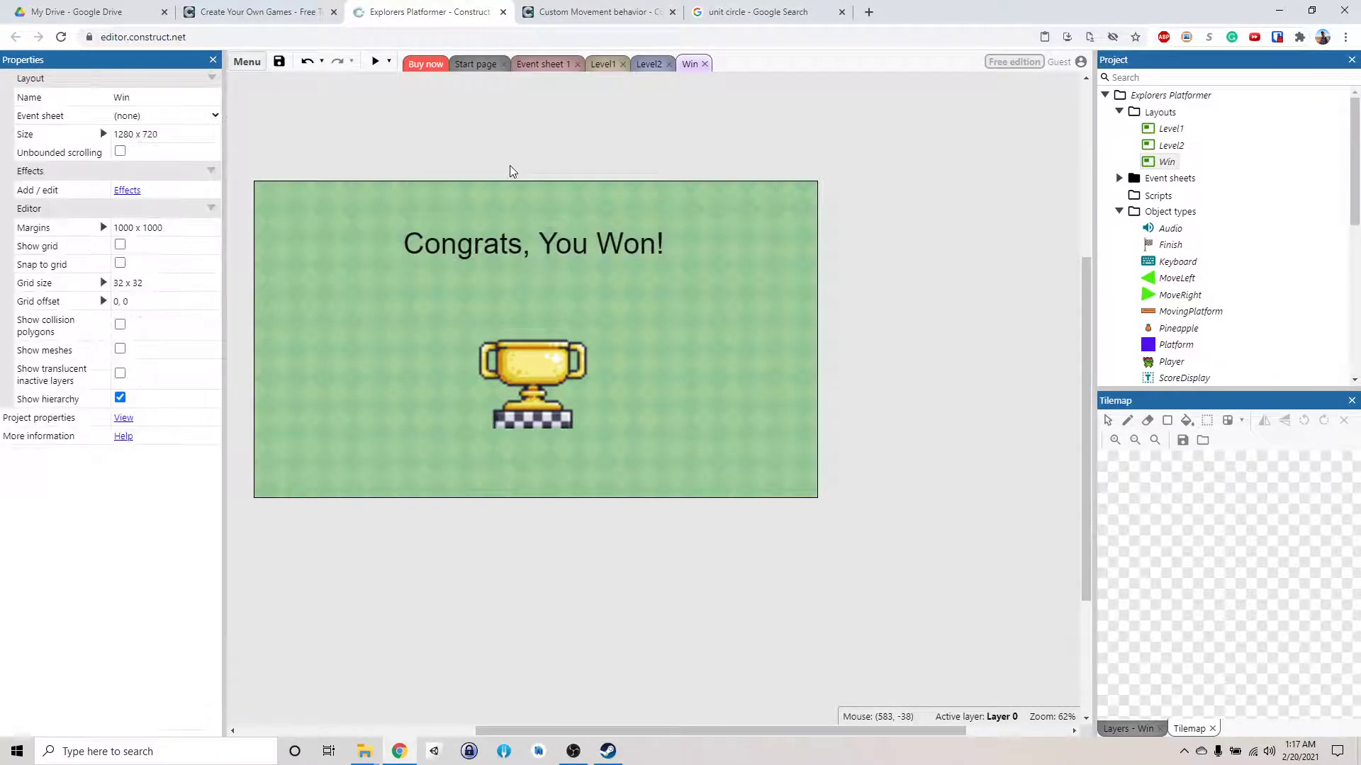
Reposition the trophy sprite below the congratulations text at about 644, 402 and deselect it.
click(546, 406)
drag(542, 402, 547, 421)
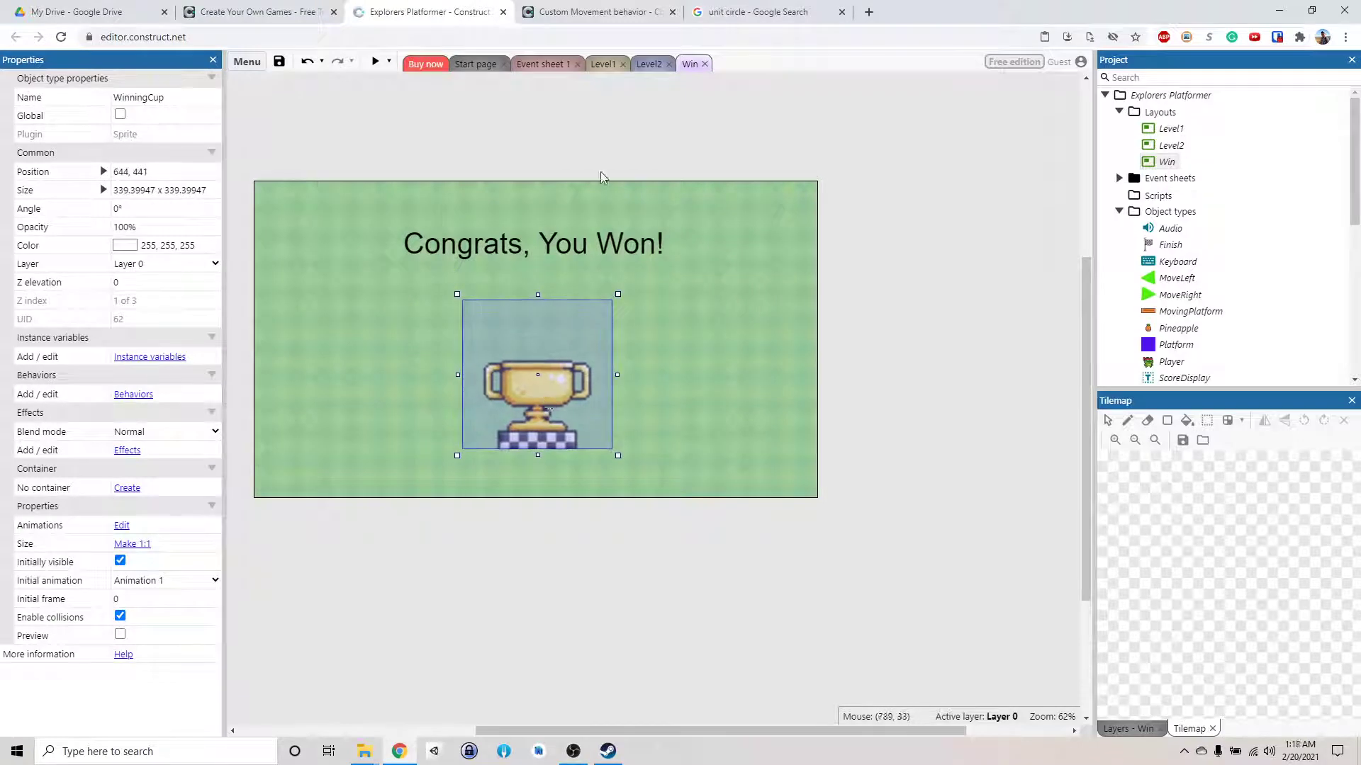
click(647, 201)
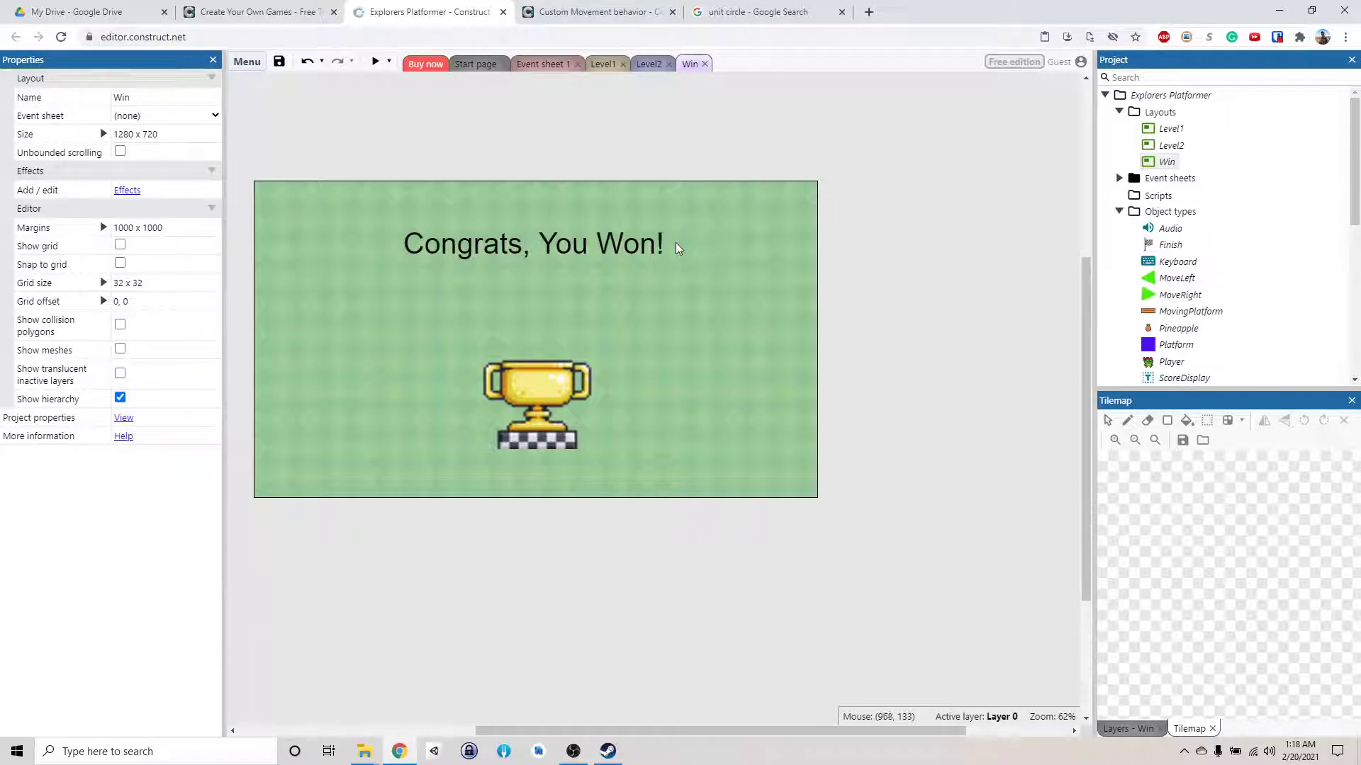
drag(546, 411, 543, 393)
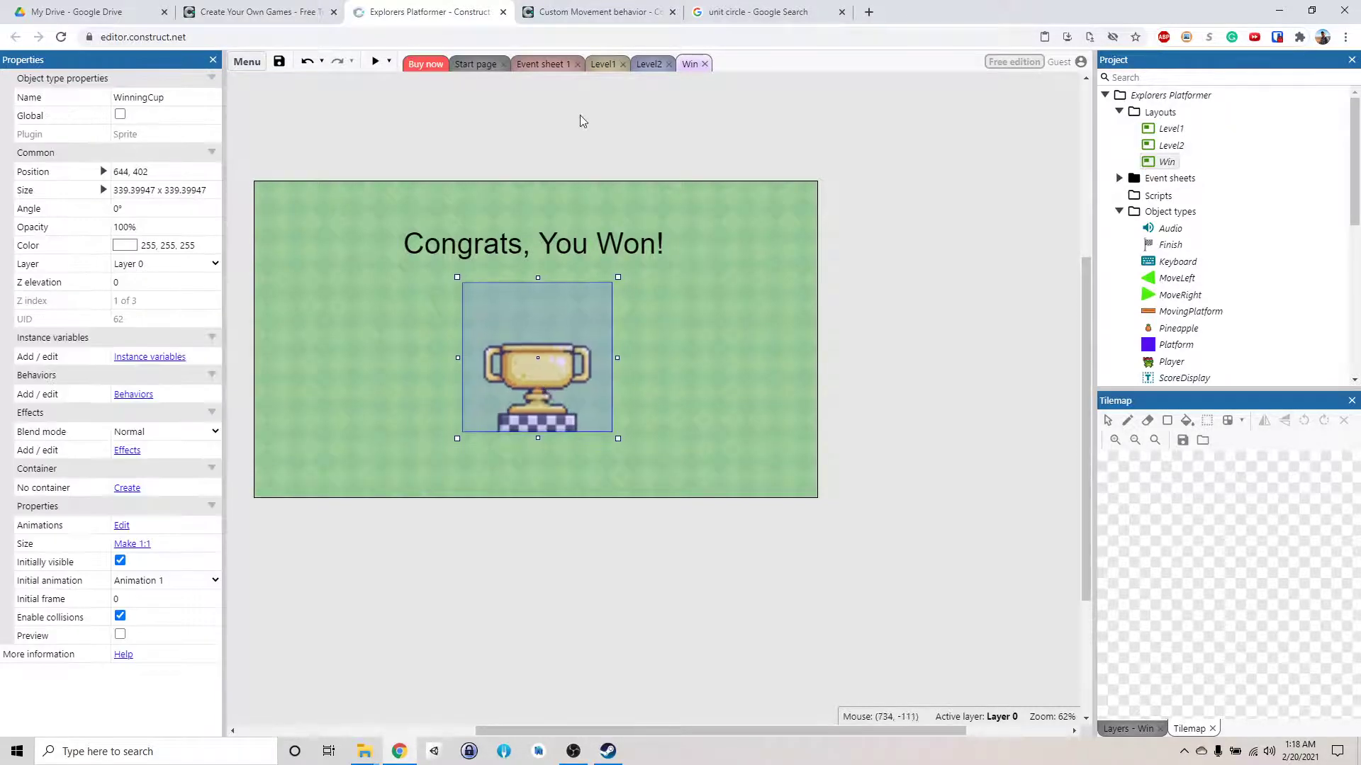
click(592, 131)
Preview the Level2 layout, play the character through to the finish flag to test the Win screen, and close the preview.
click(653, 68)
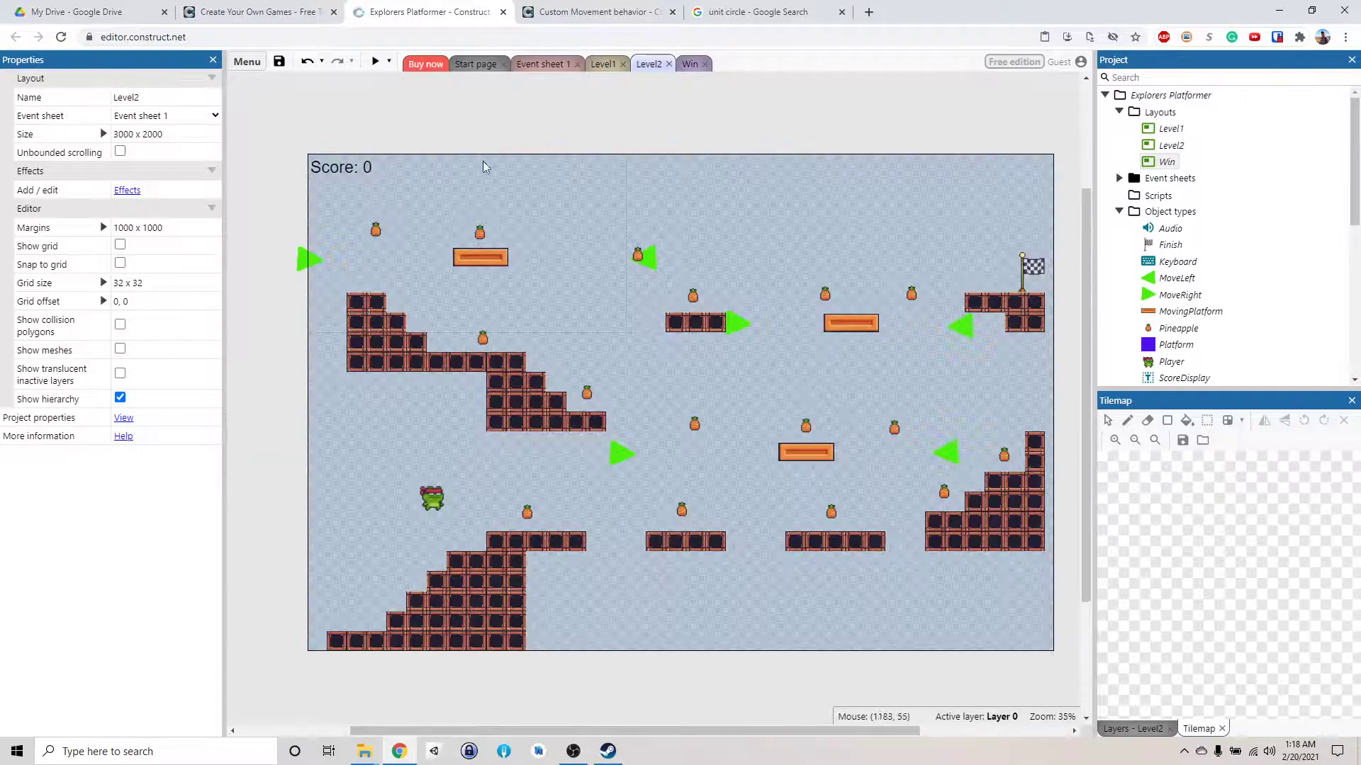
click(375, 62)
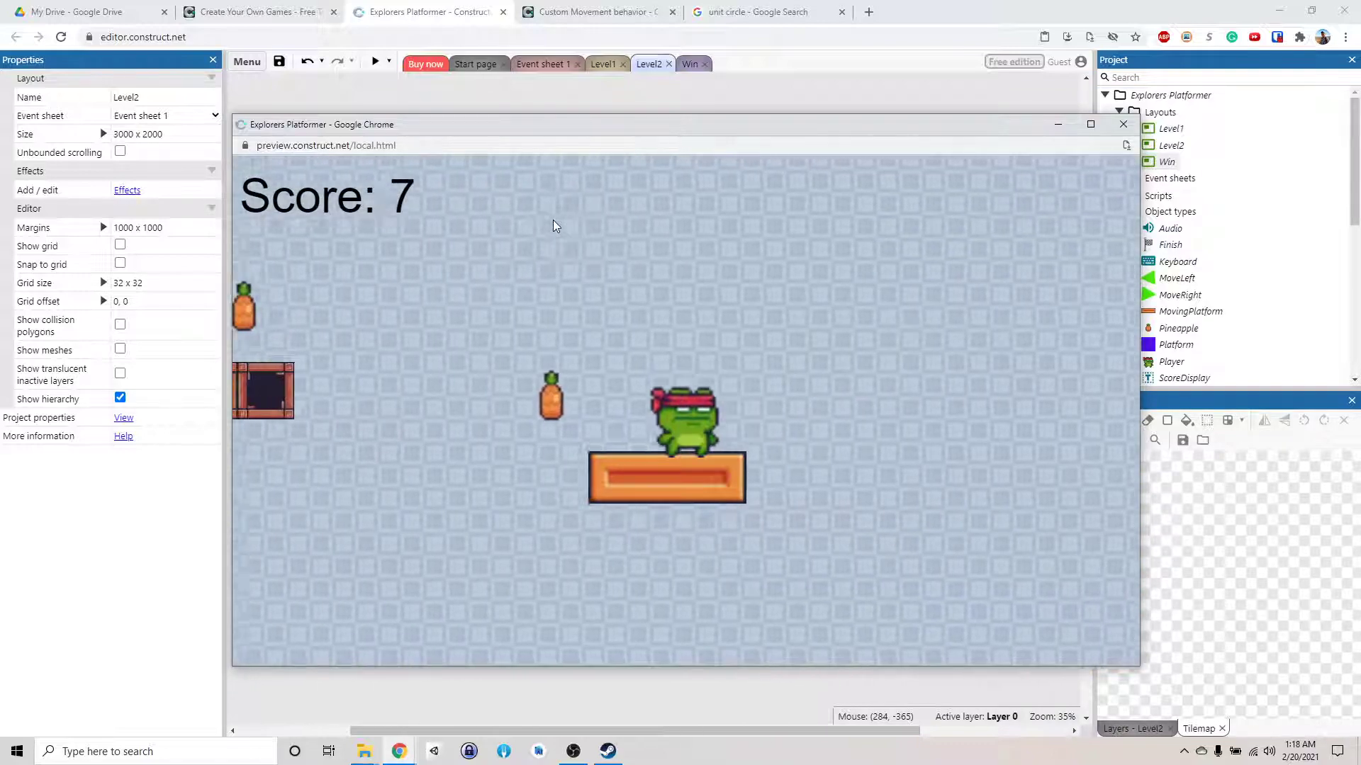
key(Left)
key(Up)
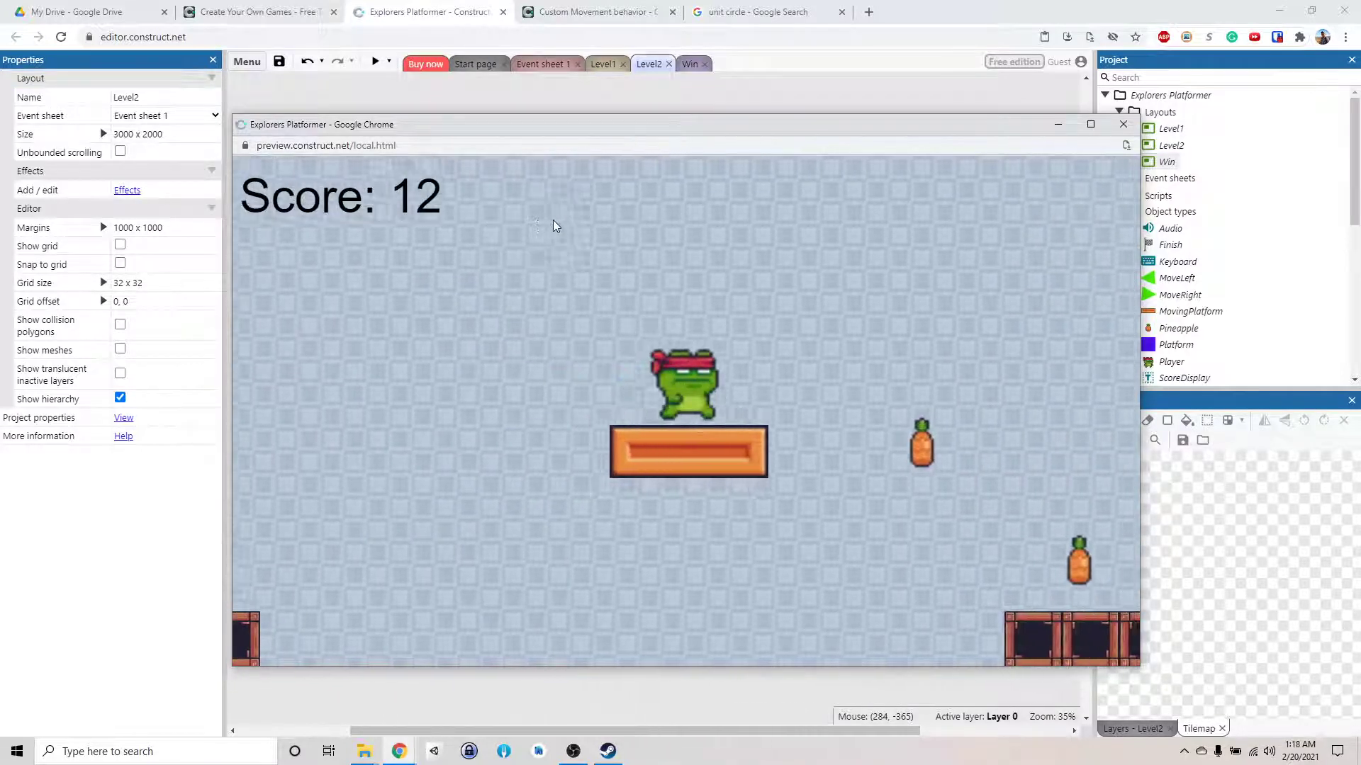
key(Right)
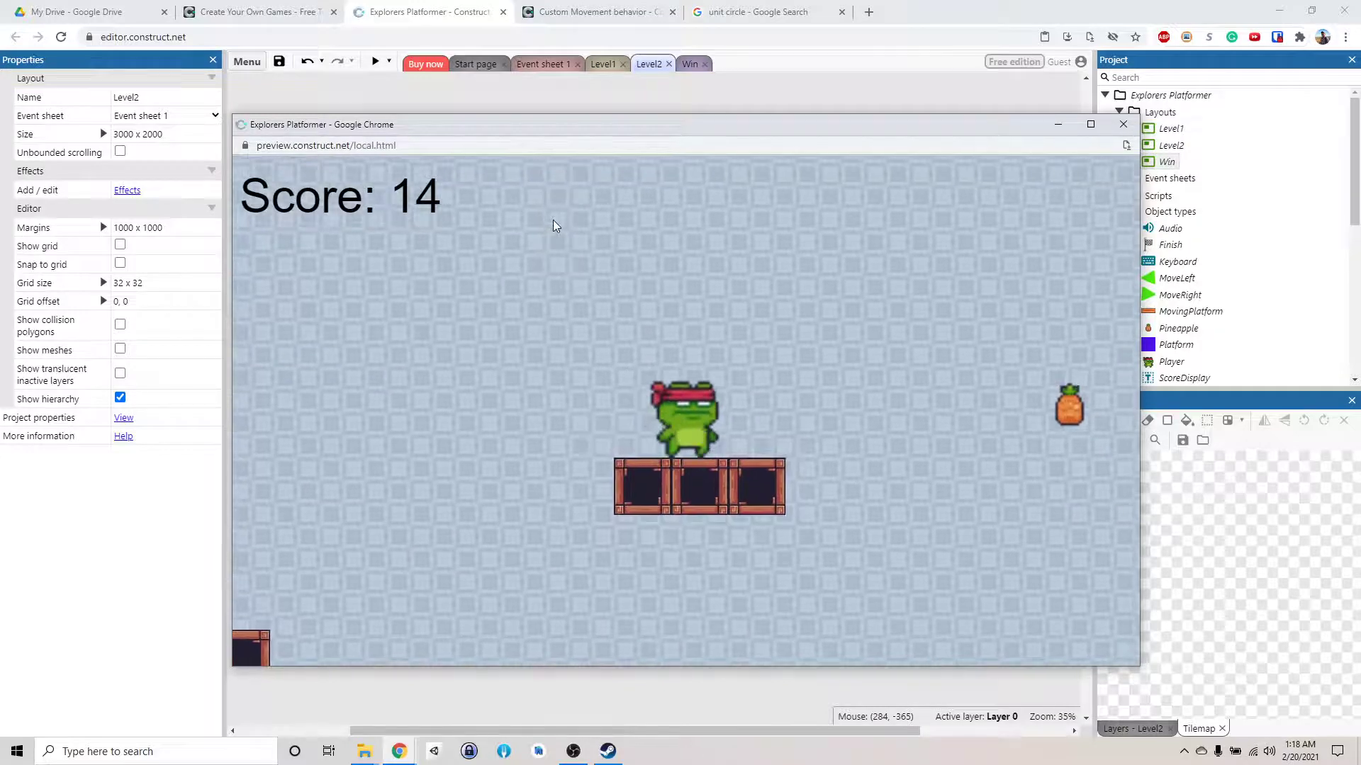
key(Right)
key(Up)
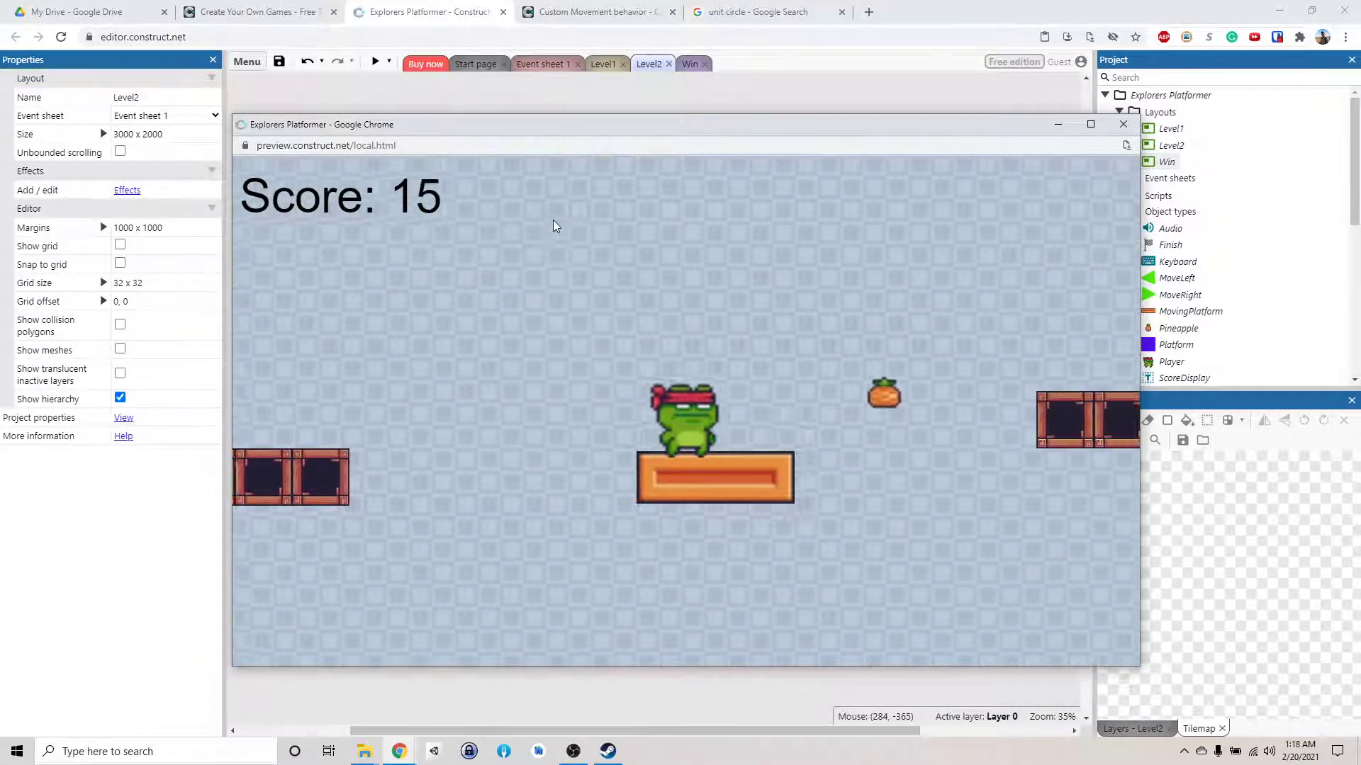
key(Right)
key(Up)
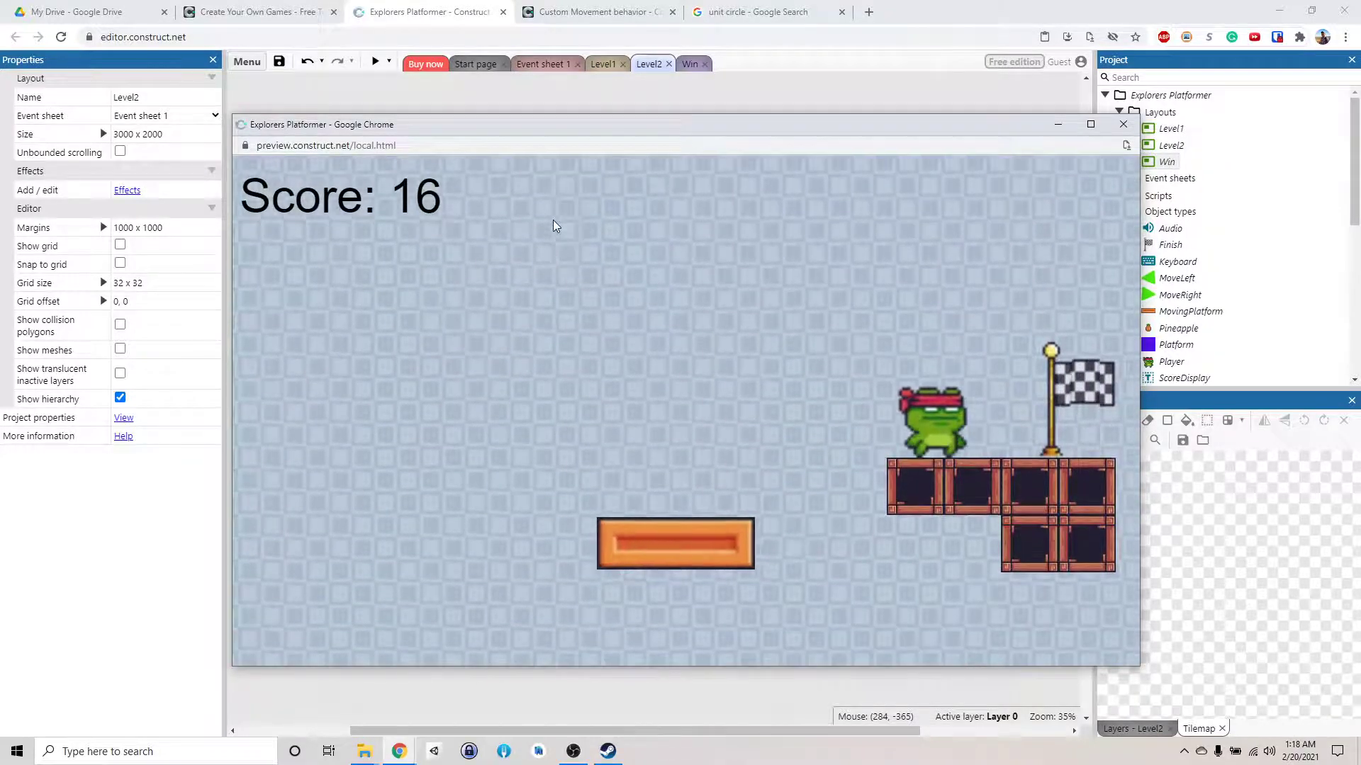
key(Right)
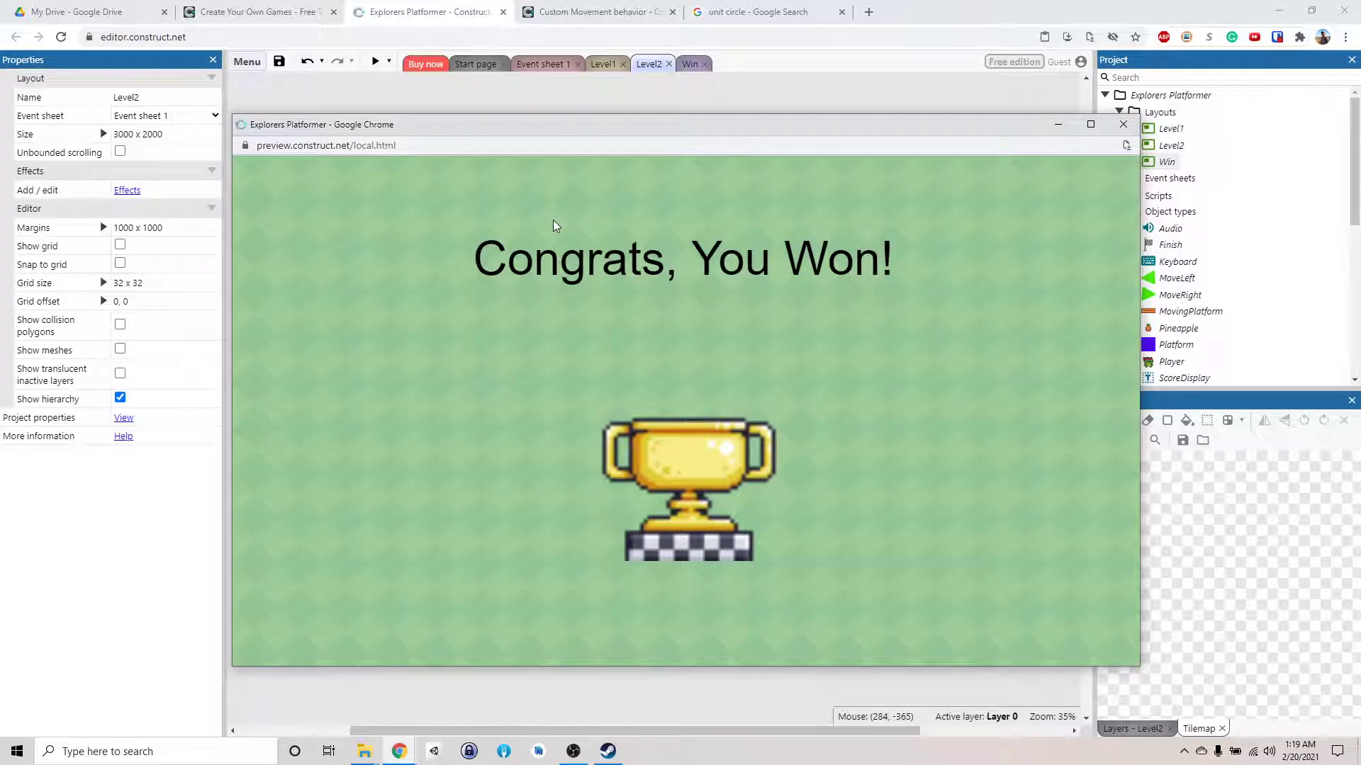
click(1123, 124)
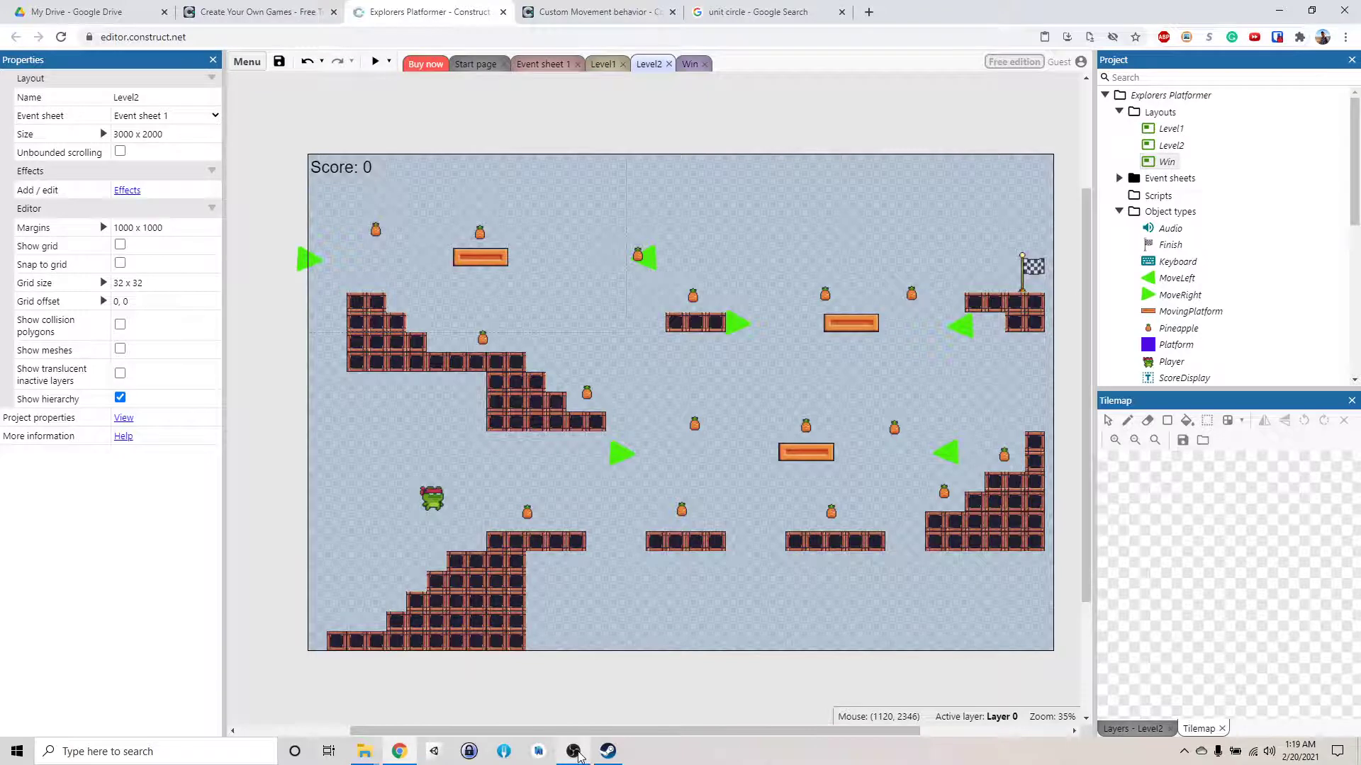
mouse_move(575, 754)
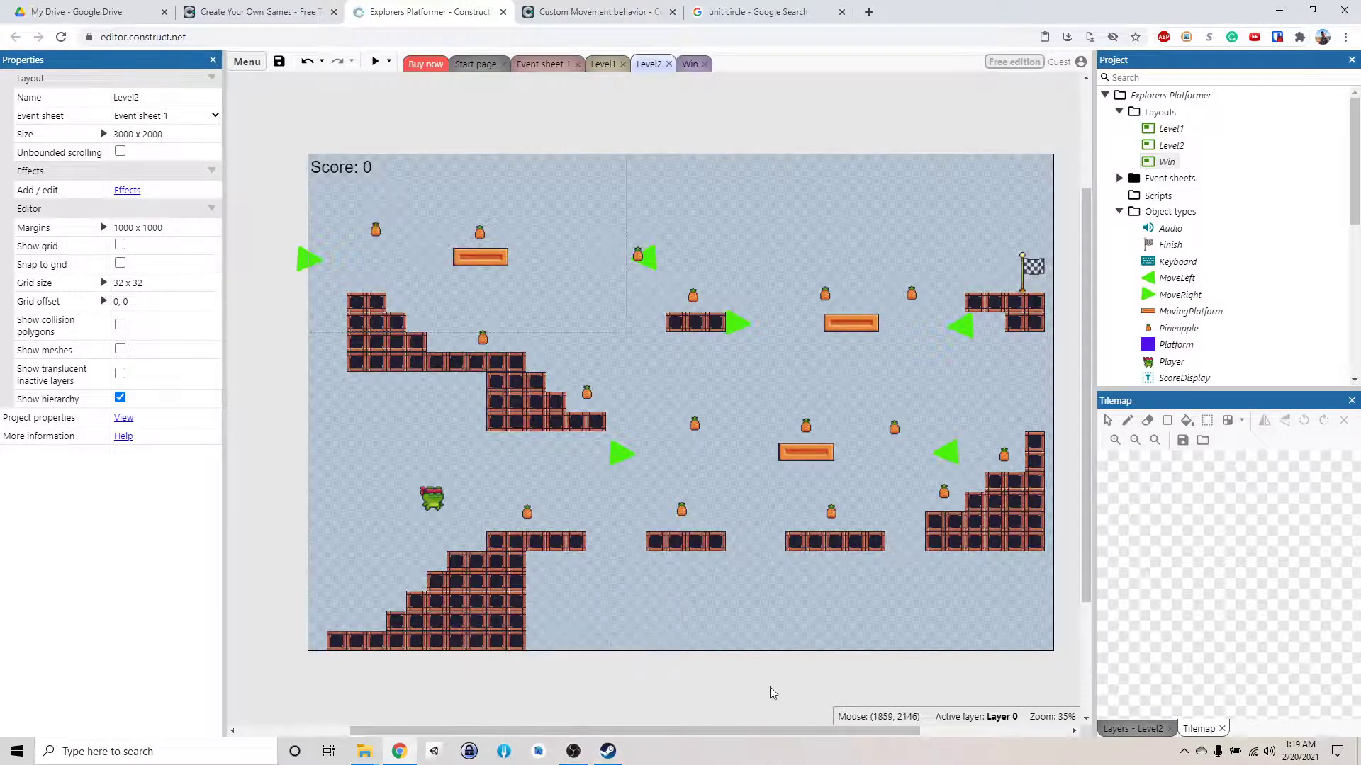